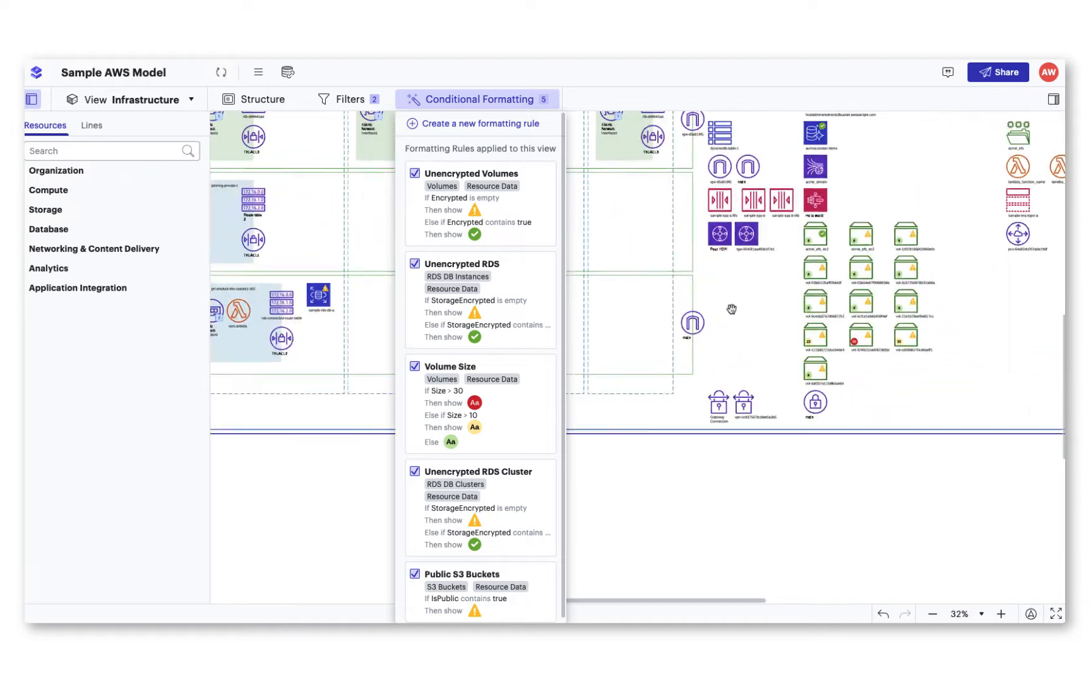
# Step: Review the conditional formatting rules applied to the AWS and GCP infrastructure models
pyautogui.moveTo(736, 310); pyautogui.dragTo(531, 312)
pyautogui.click(467, 100)
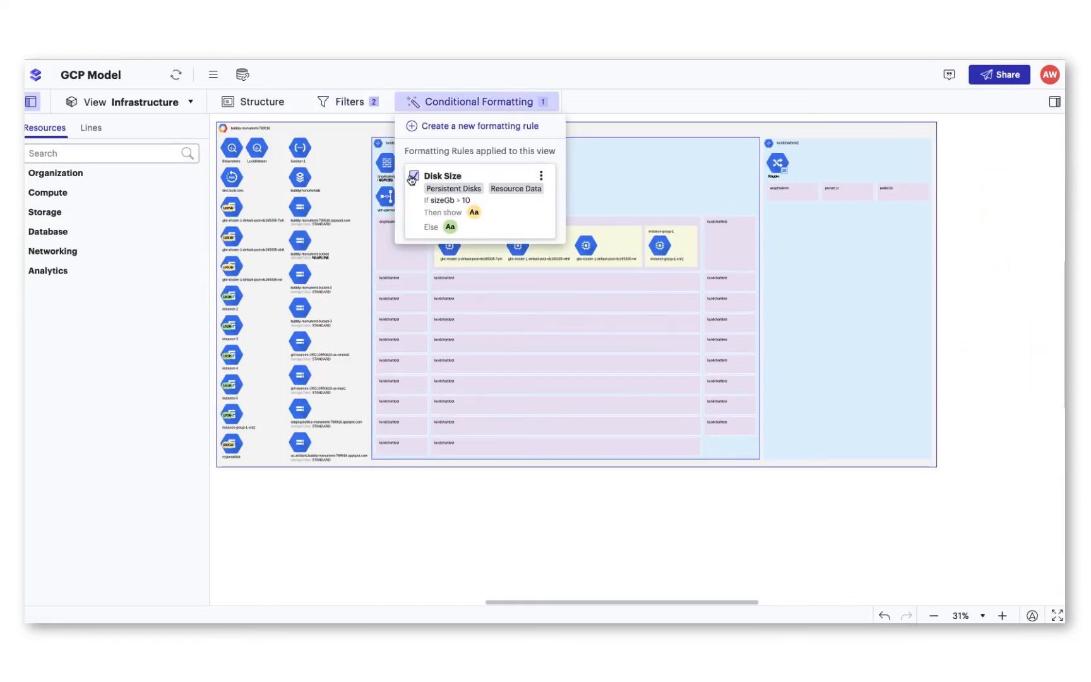
pyautogui.scroll(2, 403, 419)
pyautogui.click(479, 101)
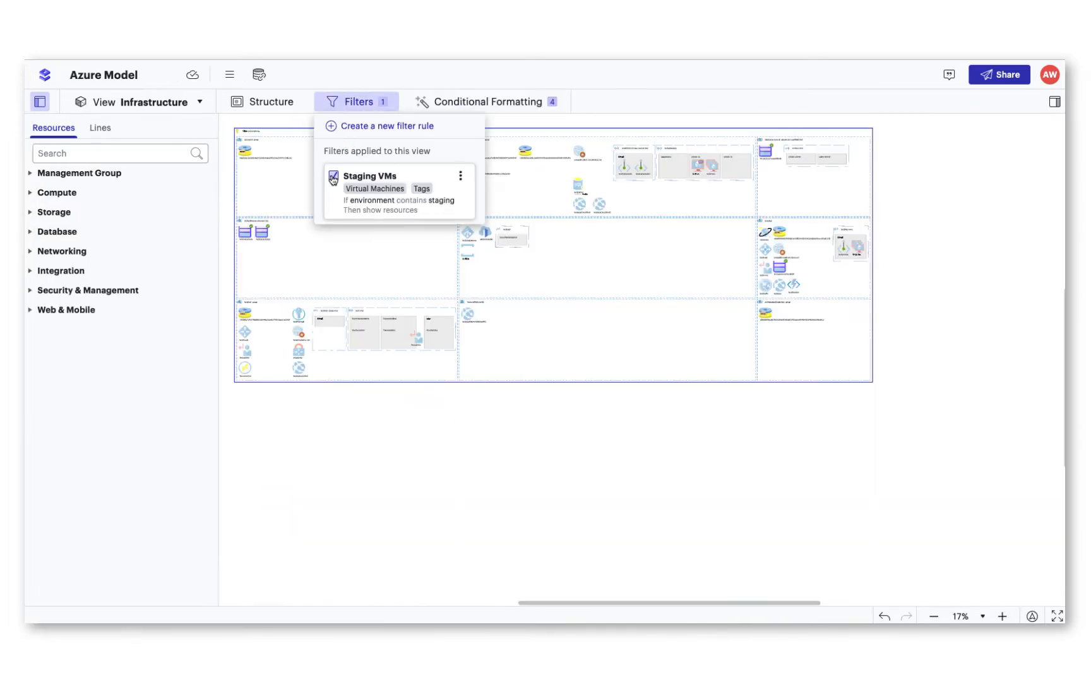
# Step: Toggle the Staging VMs filter in the Azure Model and inspect the resource groups up close
pyautogui.click(333, 177)
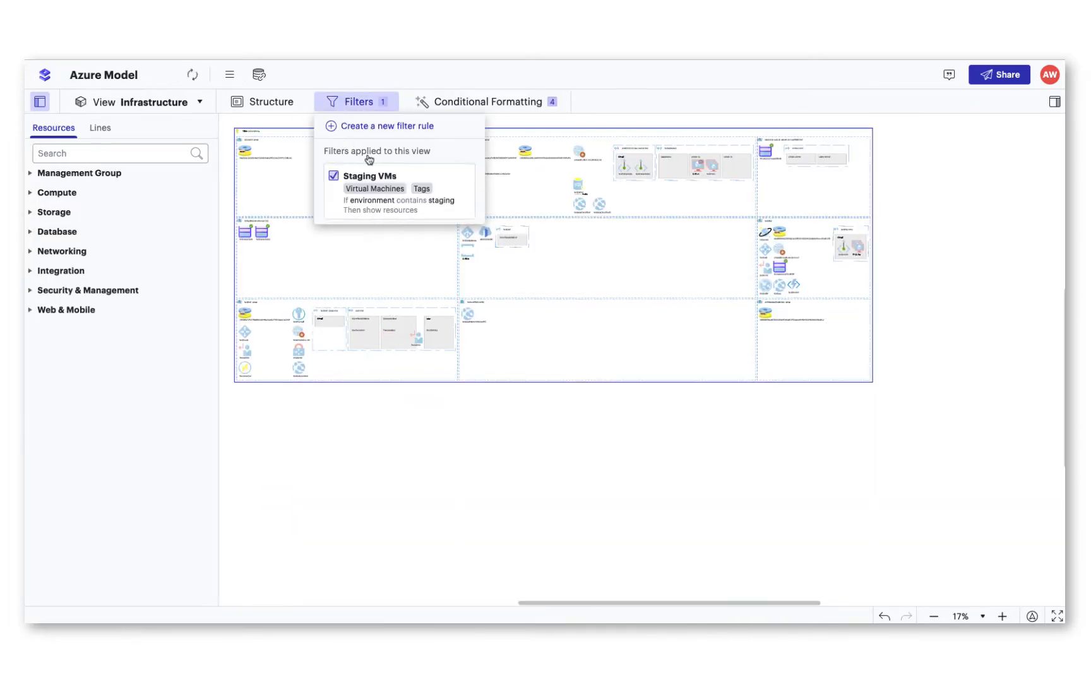
pyautogui.click(480, 102)
pyautogui.scroll(3, 707, 257)
pyautogui.moveTo(707, 253); pyautogui.dragTo(681, 325)
pyautogui.click(480, 102)
pyautogui.click(651, 254)
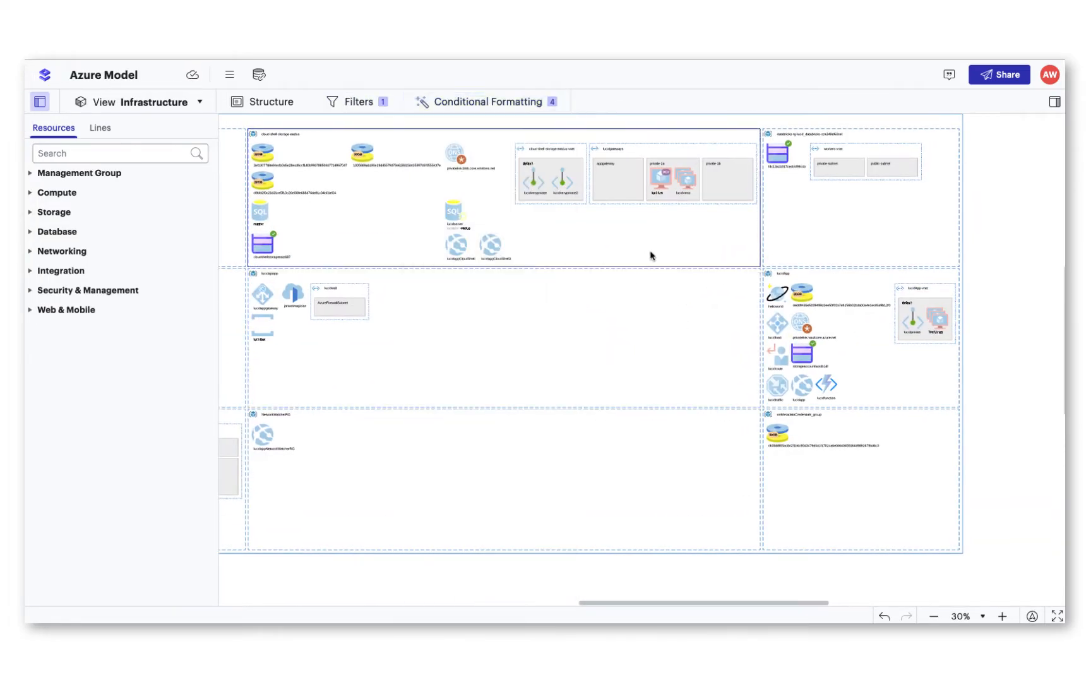
pyautogui.click(480, 102)
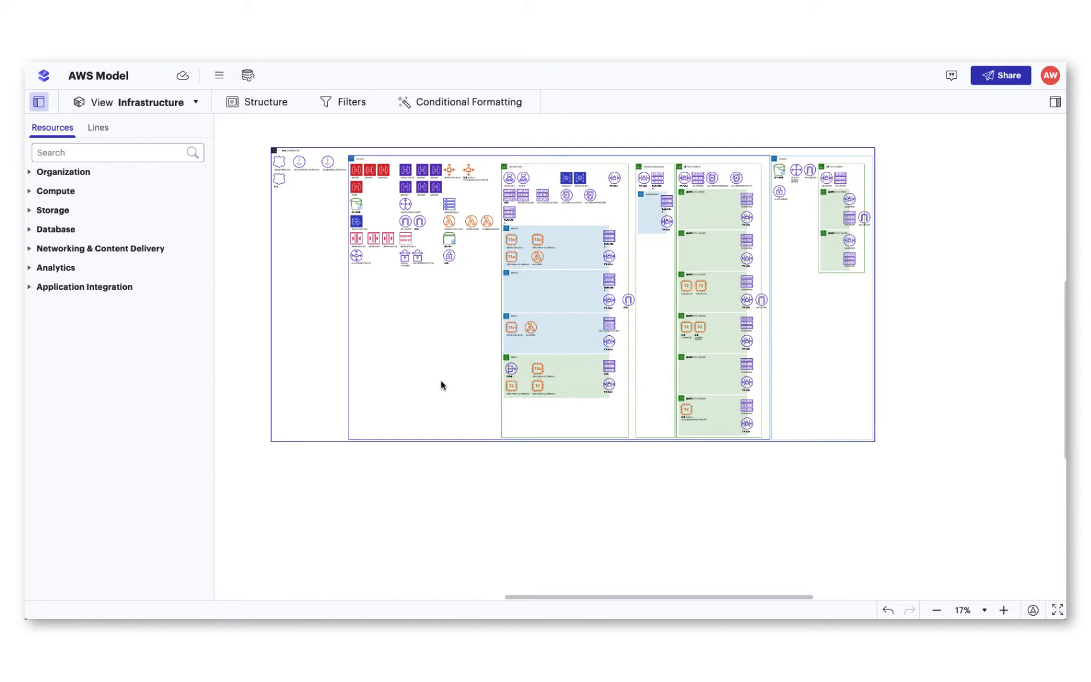
# Step: Create a filter rule named "Dev Rule" in the AWS Model for all non-container items
pyautogui.click(346, 107)
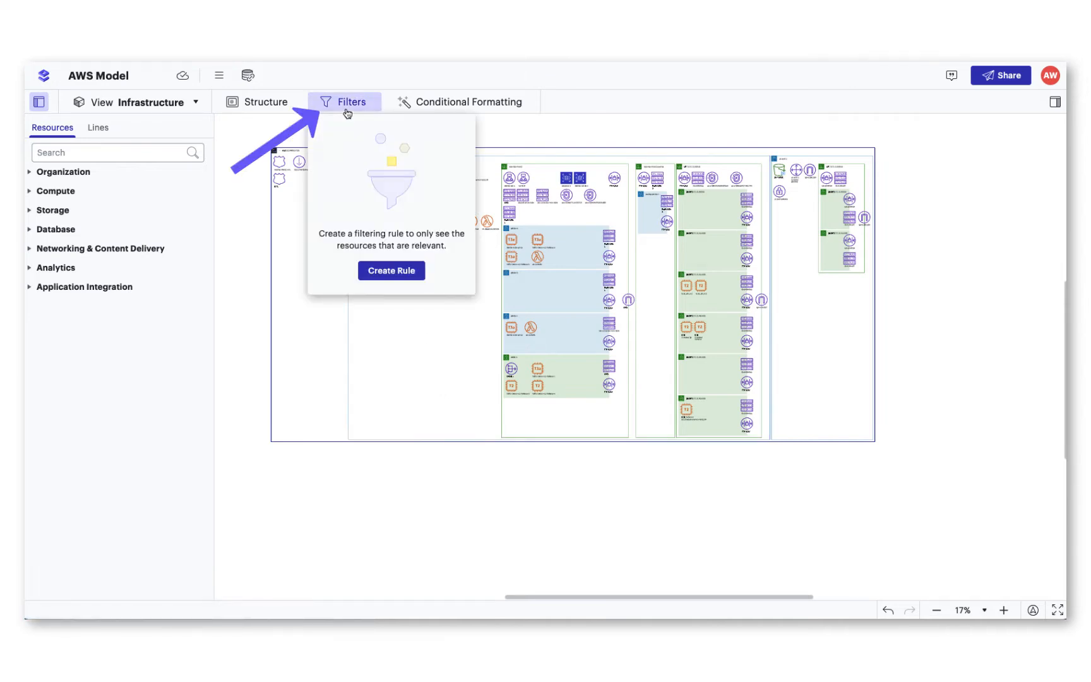
pyautogui.click(387, 270)
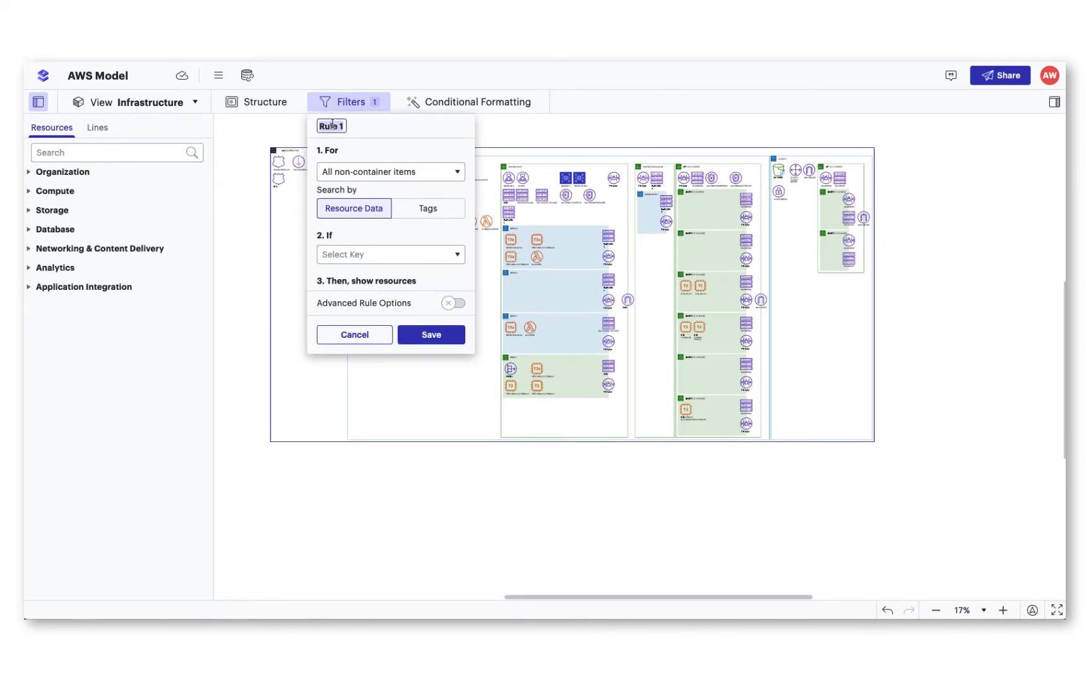
pyautogui.press('BackSpace')
pyautogui.write('Dev Rule')
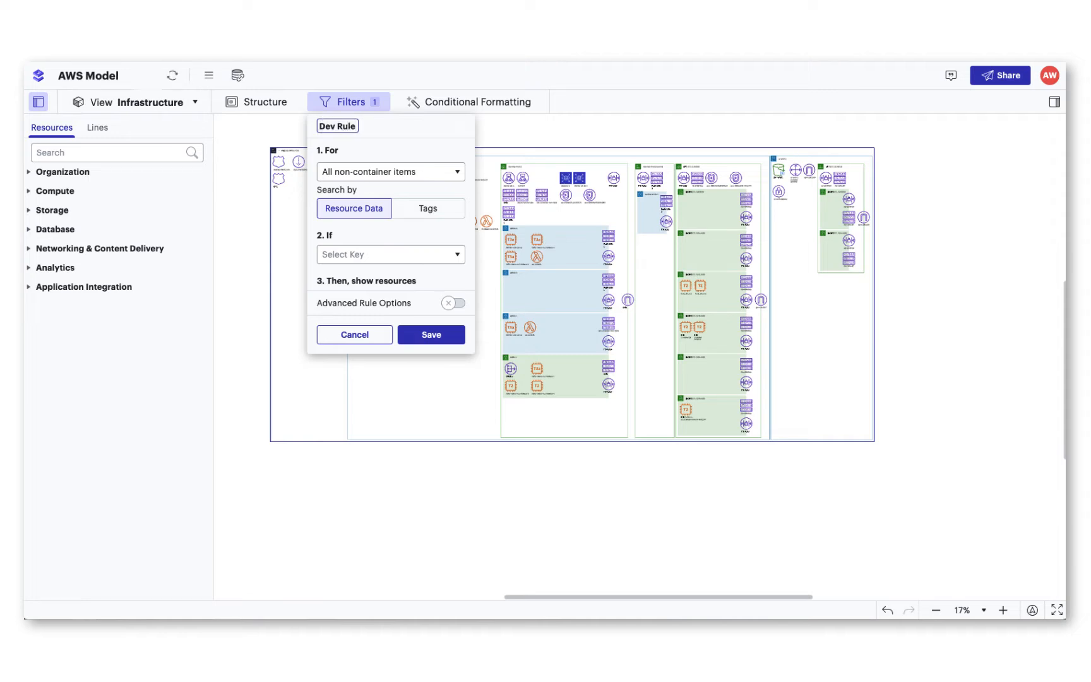
pyautogui.click(368, 172)
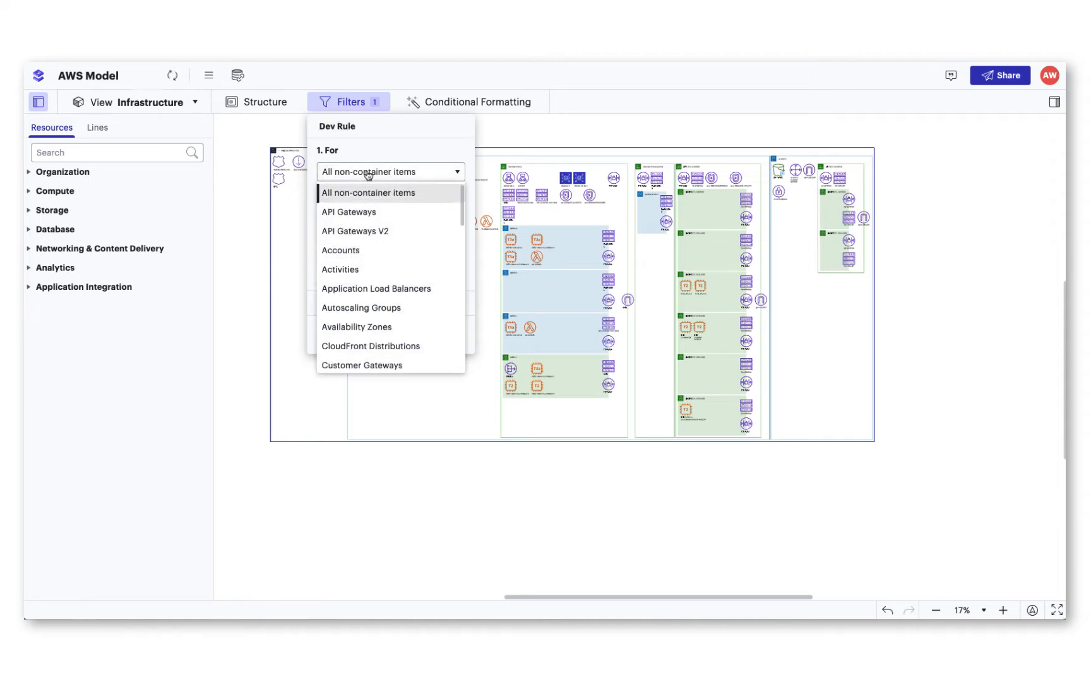
pyautogui.click(372, 198)
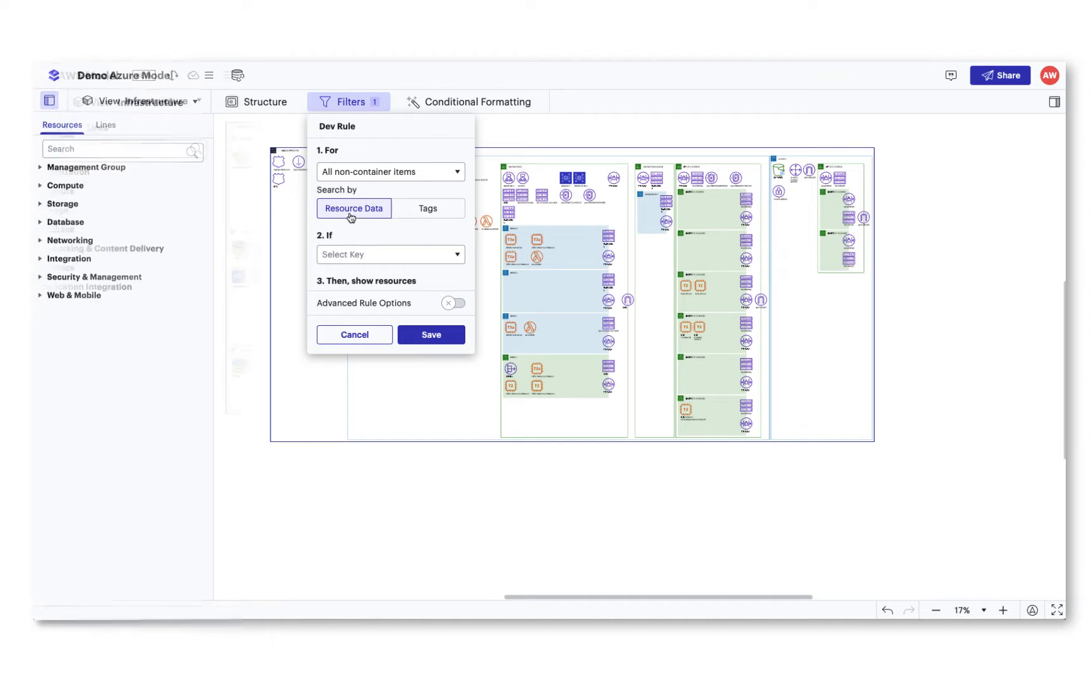
# Step: Create a filter rule named "Staging Resources" in the Demo Azure Model that searches by tags
pyautogui.click(348, 105)
pyautogui.click(385, 259)
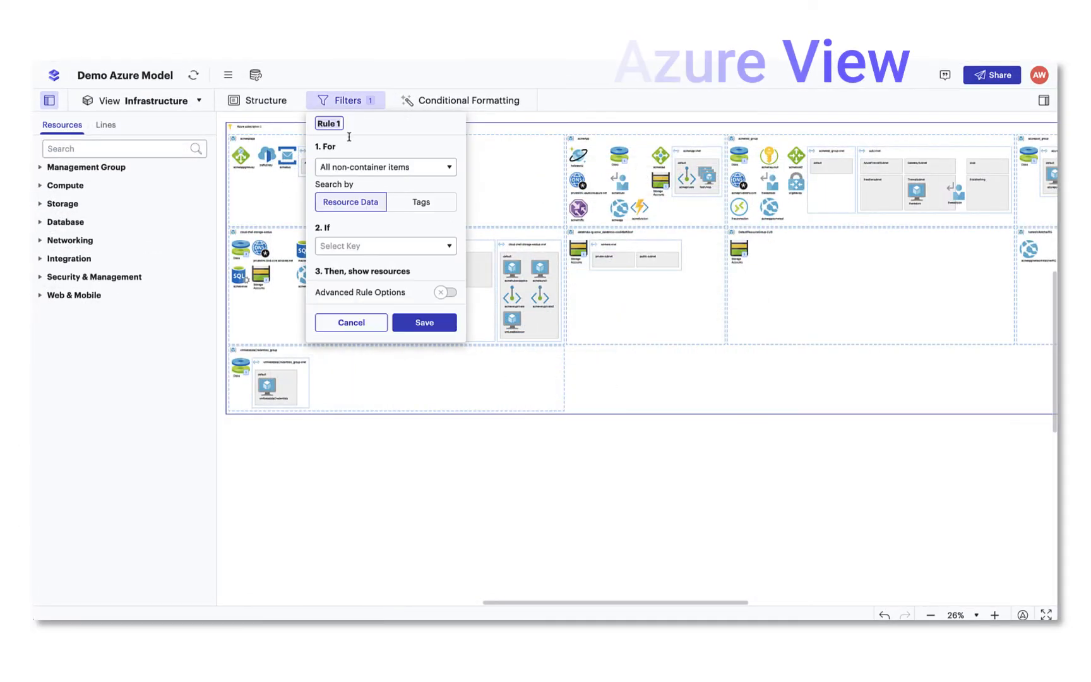
pyautogui.press('BackSpace')
pyautogui.write('Staging Resources')
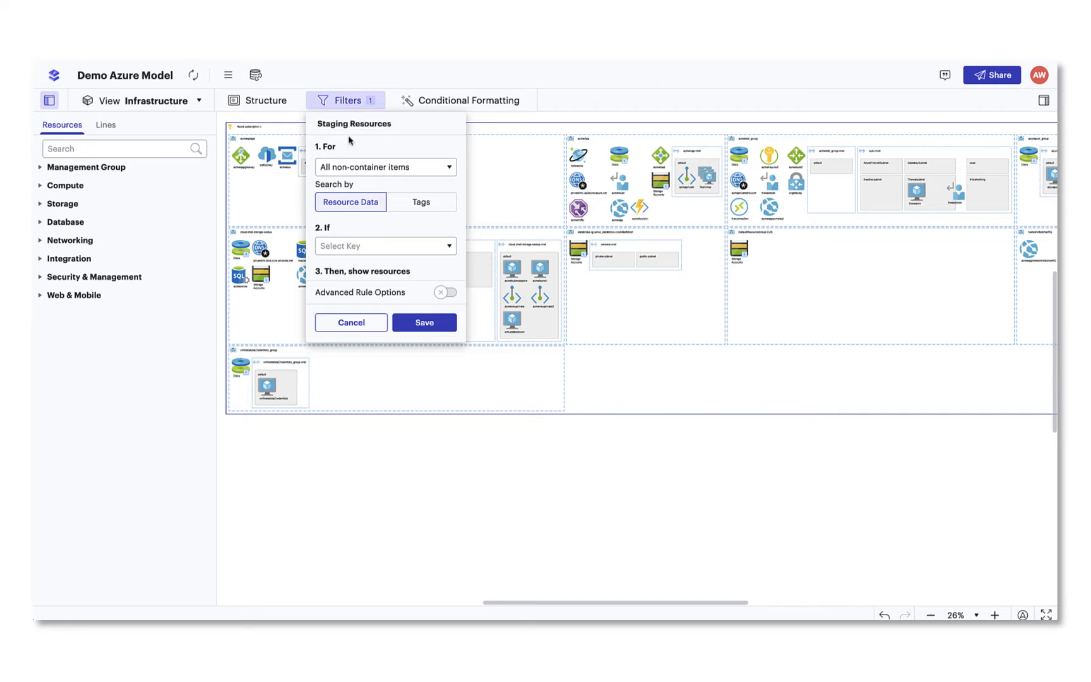
pyautogui.click(410, 203)
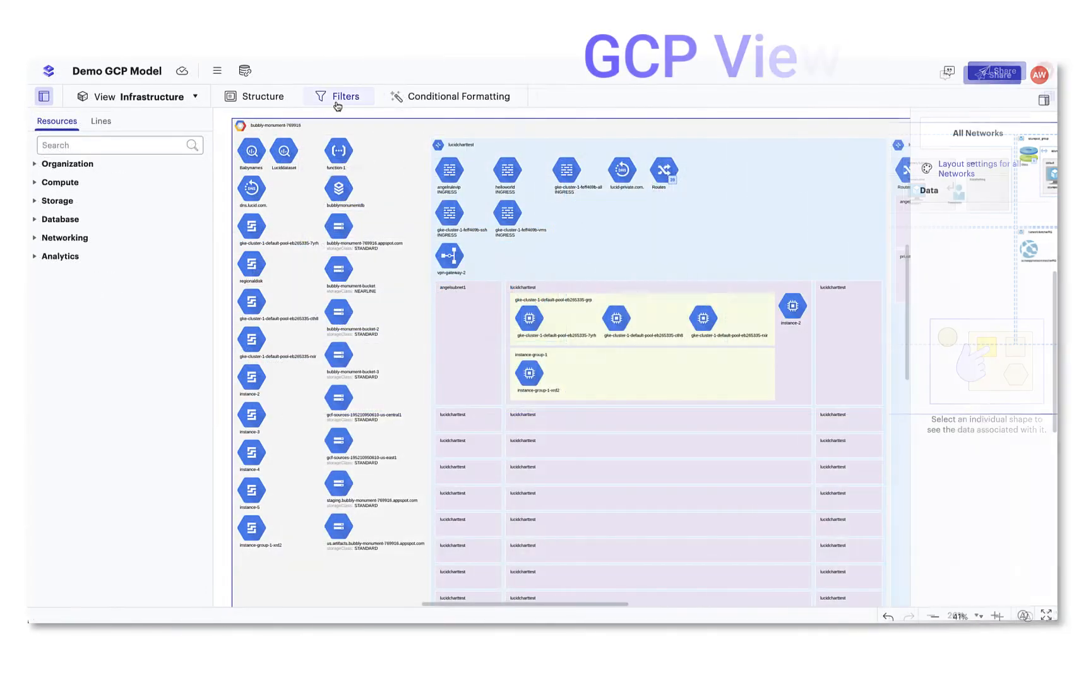
# Step: Create a filter rule named "Environment Label Filled" in the Demo GCP Model
pyautogui.click(384, 253)
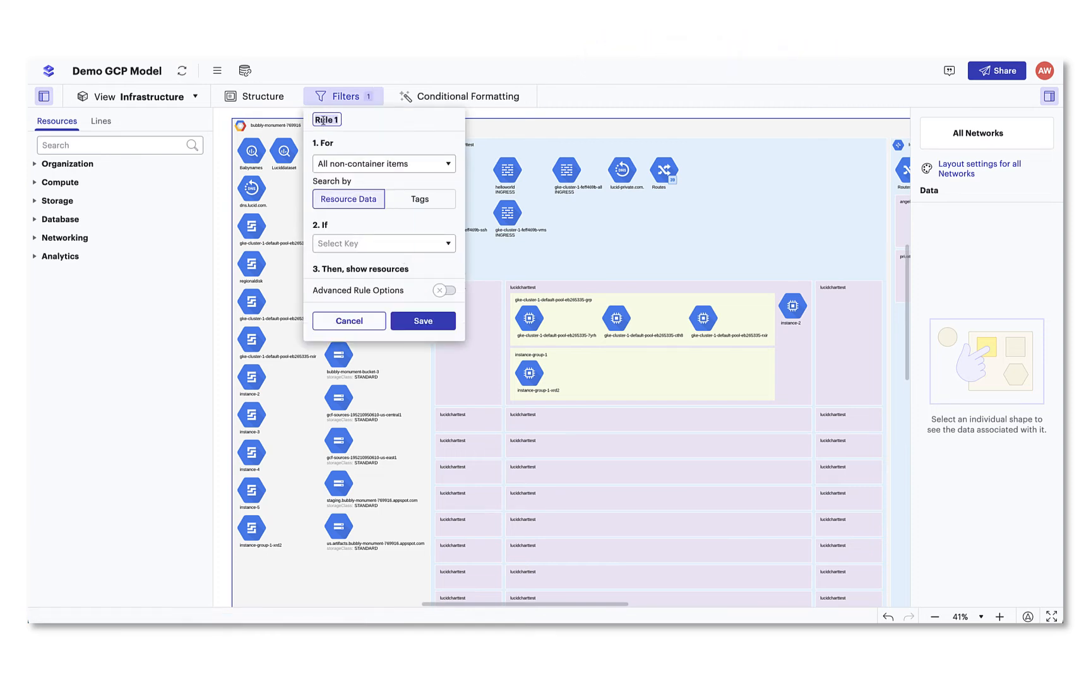
pyautogui.press('BackSpace')
pyautogui.write('Environment Label Filled')
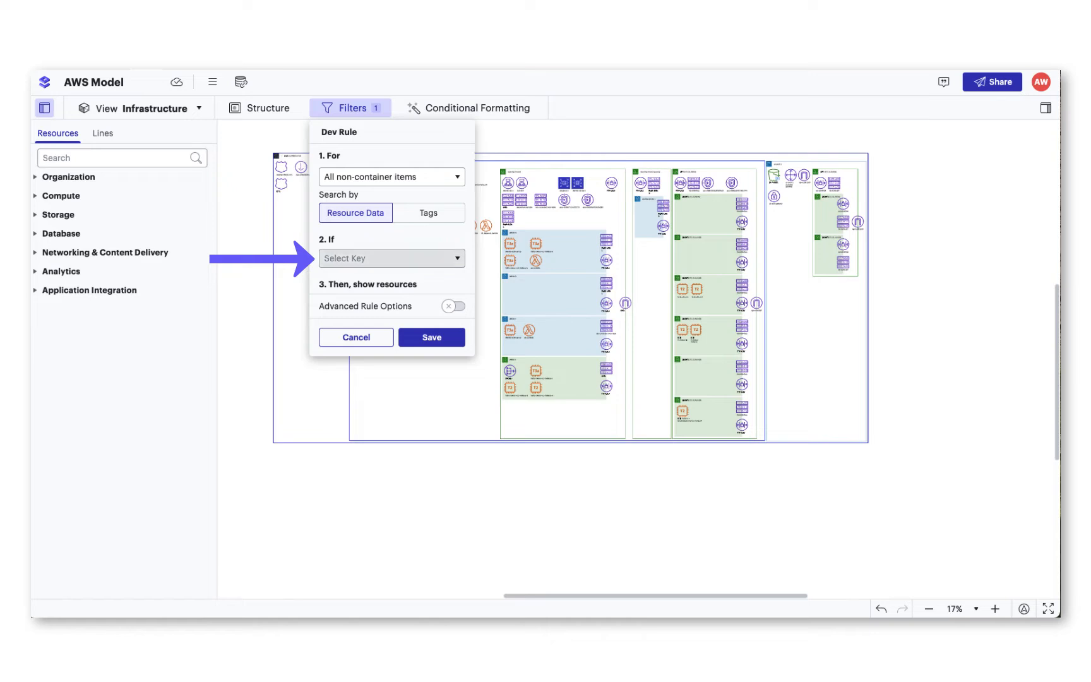
# Step: Set the Dev Rule condition in the AWS Model to RootDeviceName is equal to "Dev"
pyautogui.click(392, 259)
pyautogui.scroll(-15, 379, 378)
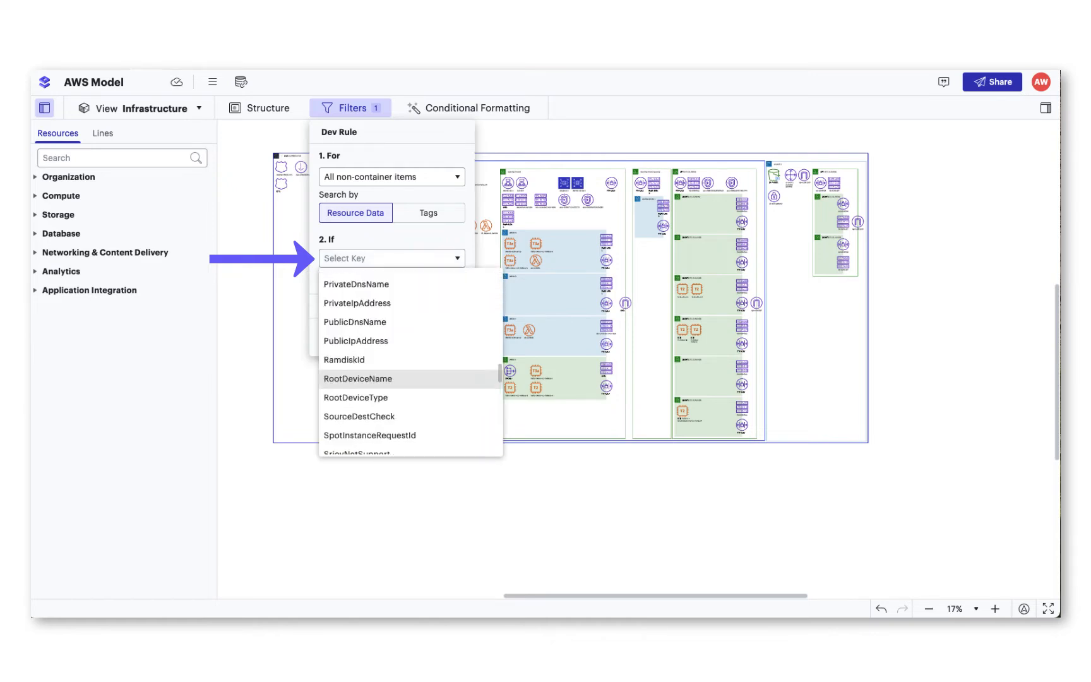
pyautogui.click(379, 378)
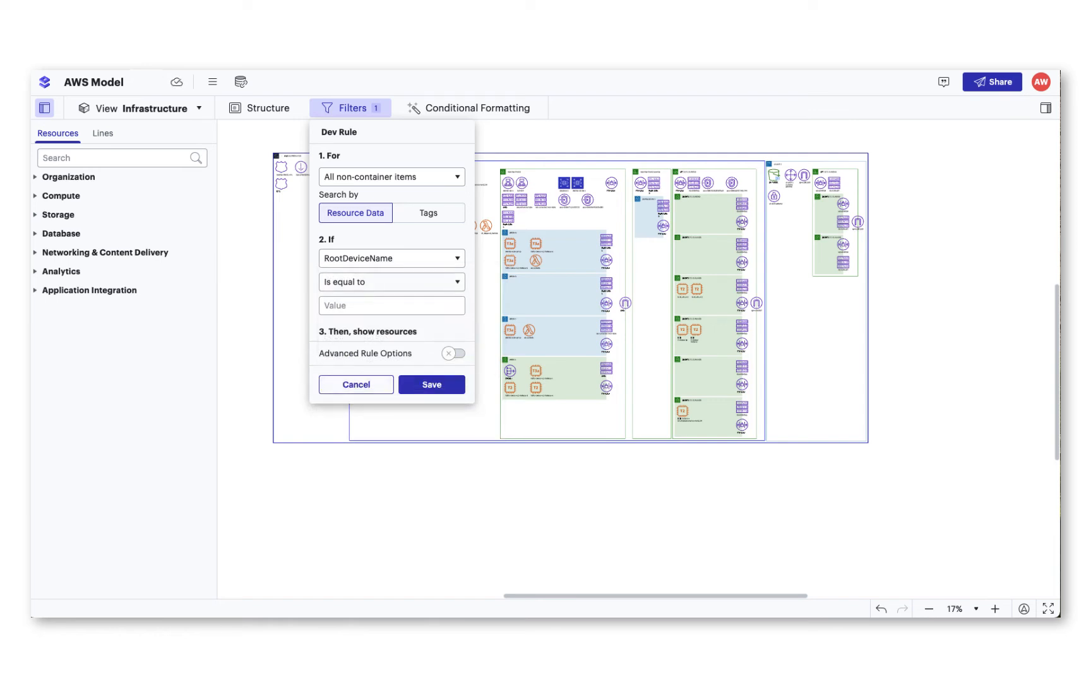
pyautogui.click(391, 282)
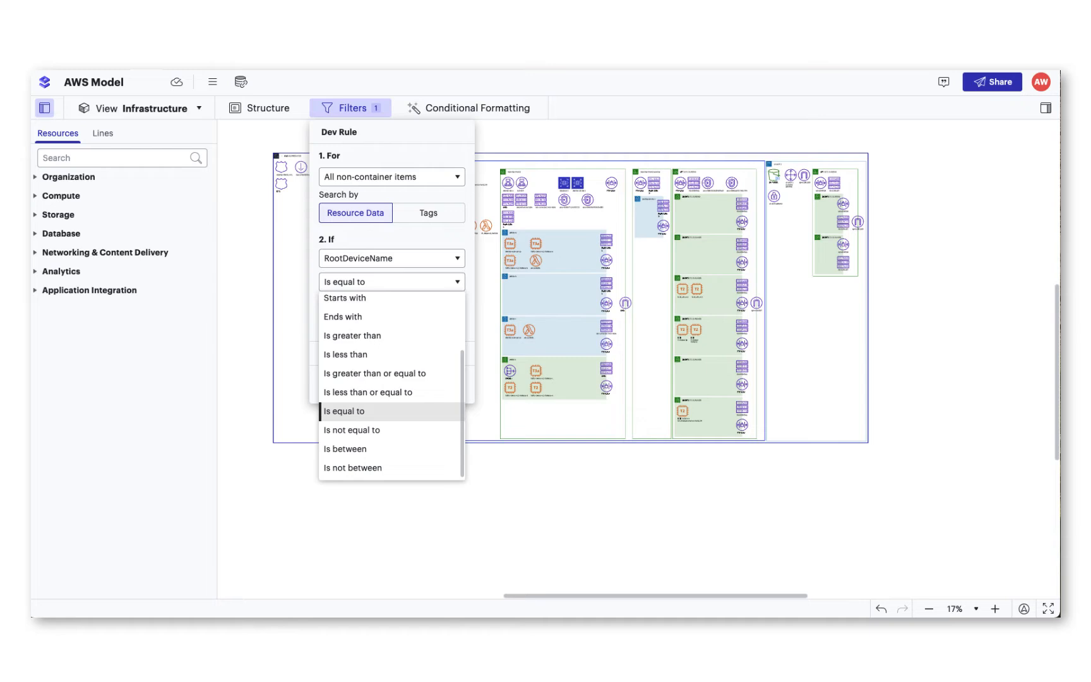
pyautogui.click(360, 412)
pyautogui.click(392, 305)
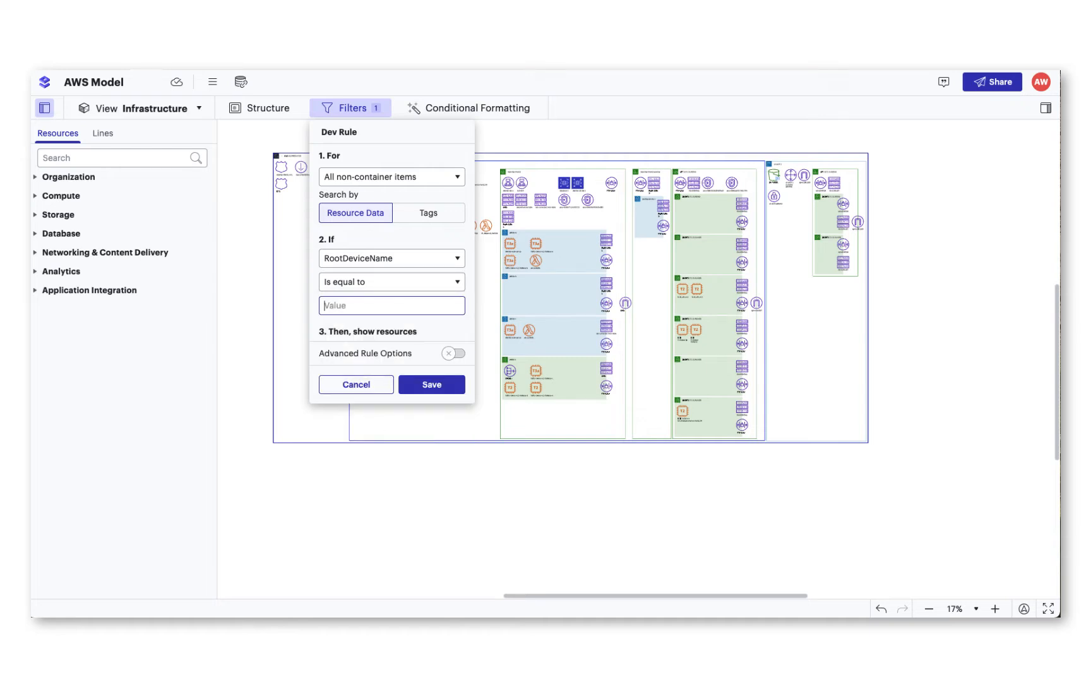
pyautogui.write('Dev')
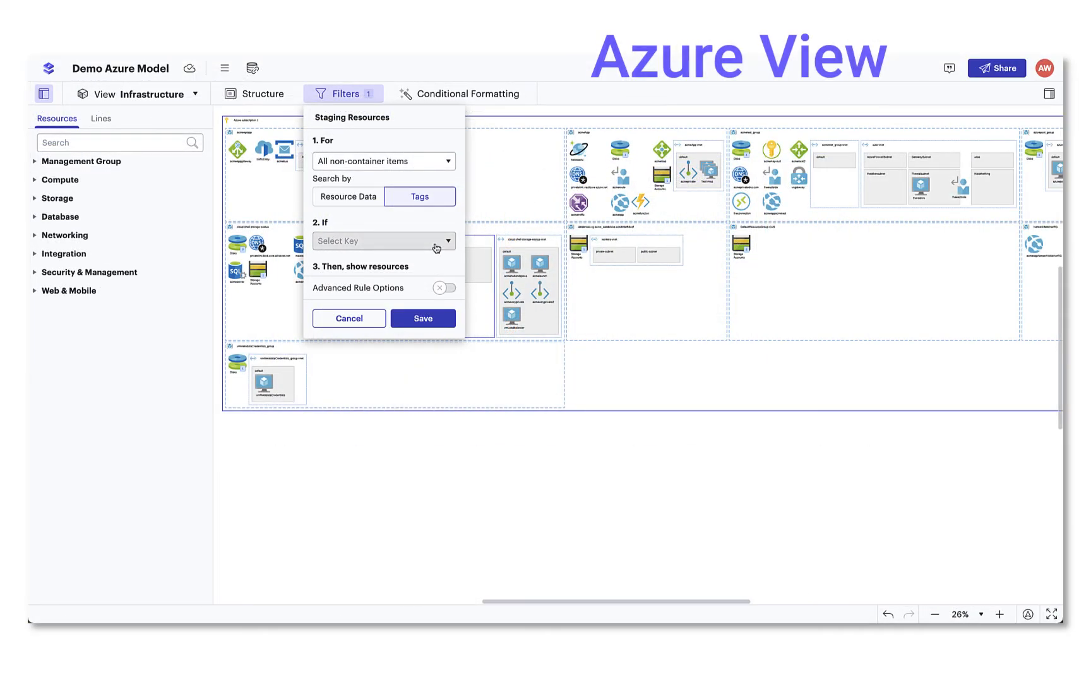
# Step: Set the Staging Resources rule condition in the Demo Azure Model to environment is equal to "staging"
pyautogui.click(436, 244)
pyautogui.click(412, 262)
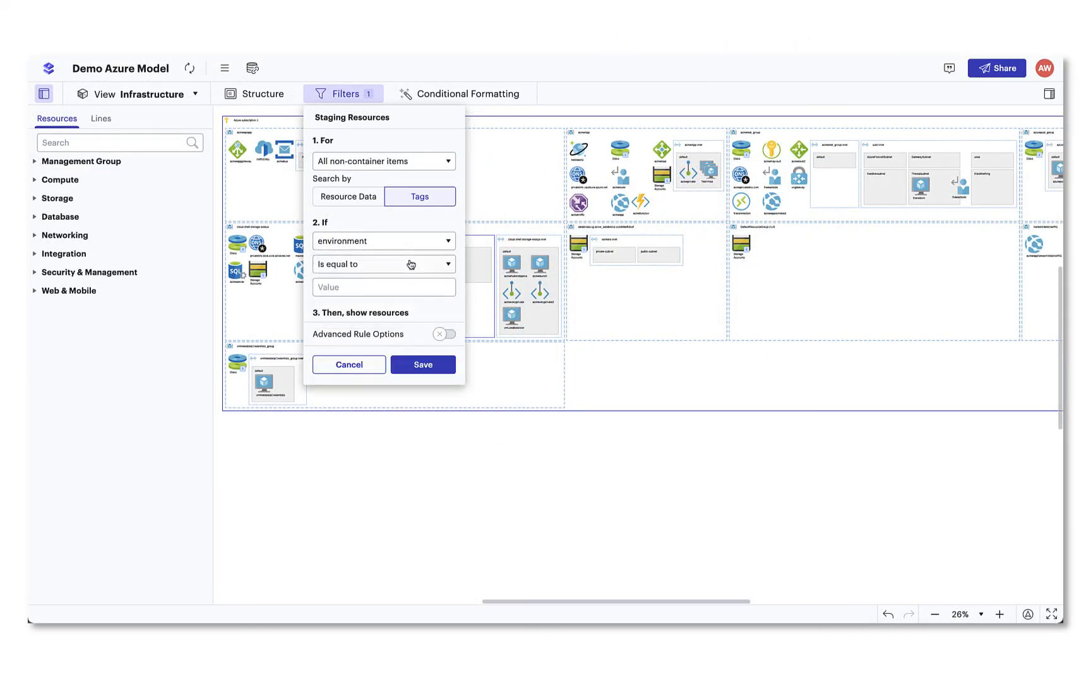
pyautogui.click(388, 288)
pyautogui.write('stagin')
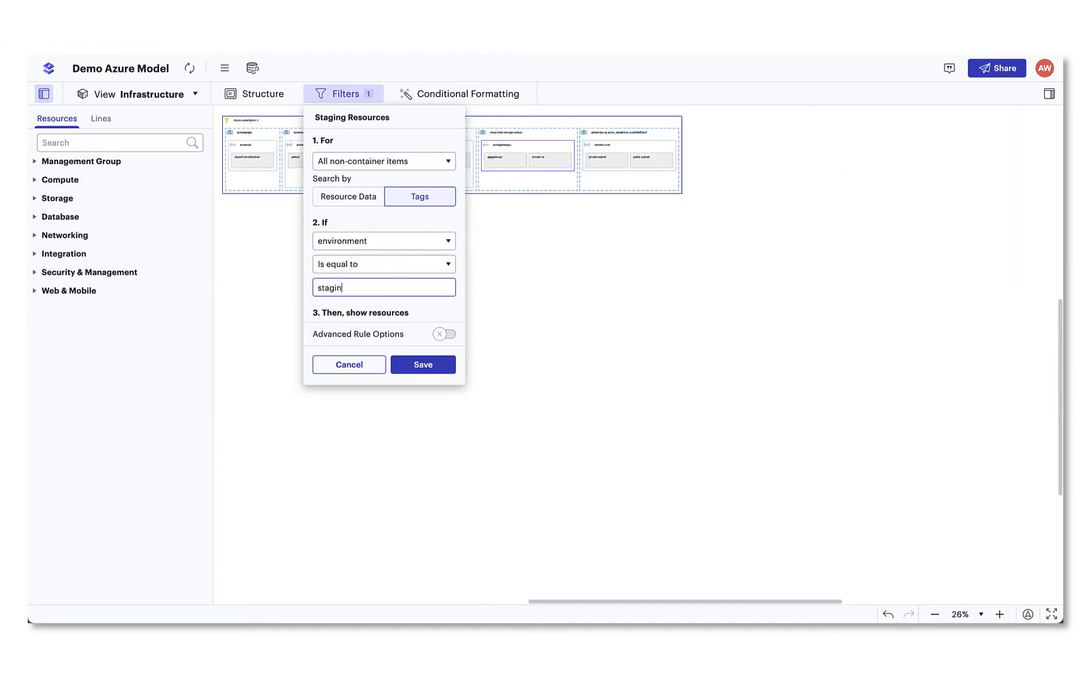
pyautogui.write('g')
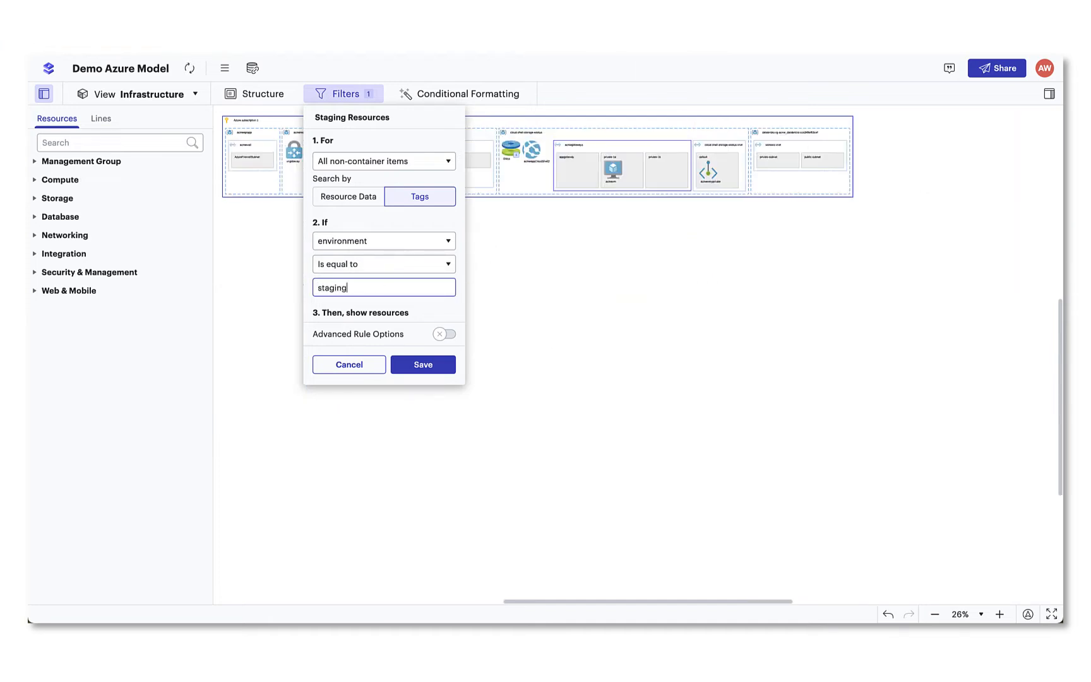
# Step: Set the Environment Label Filled rule condition in the Demo GCP Model to environment is not empty
pyautogui.click(445, 245)
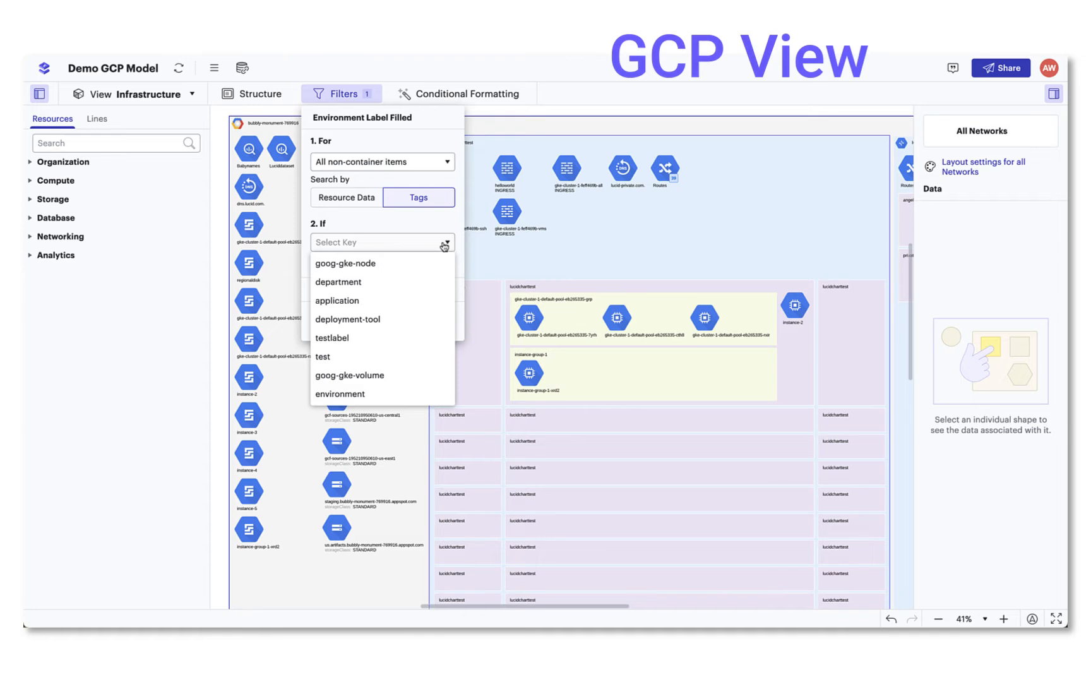
pyautogui.click(379, 393)
pyautogui.click(415, 270)
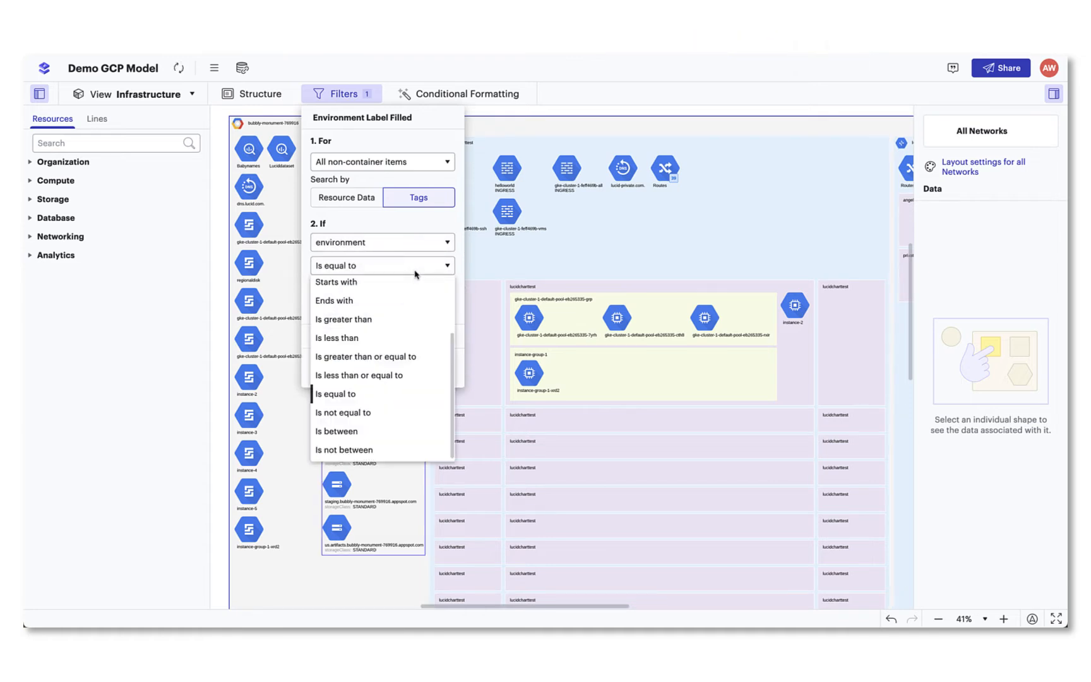
pyautogui.scroll(3, 392, 315)
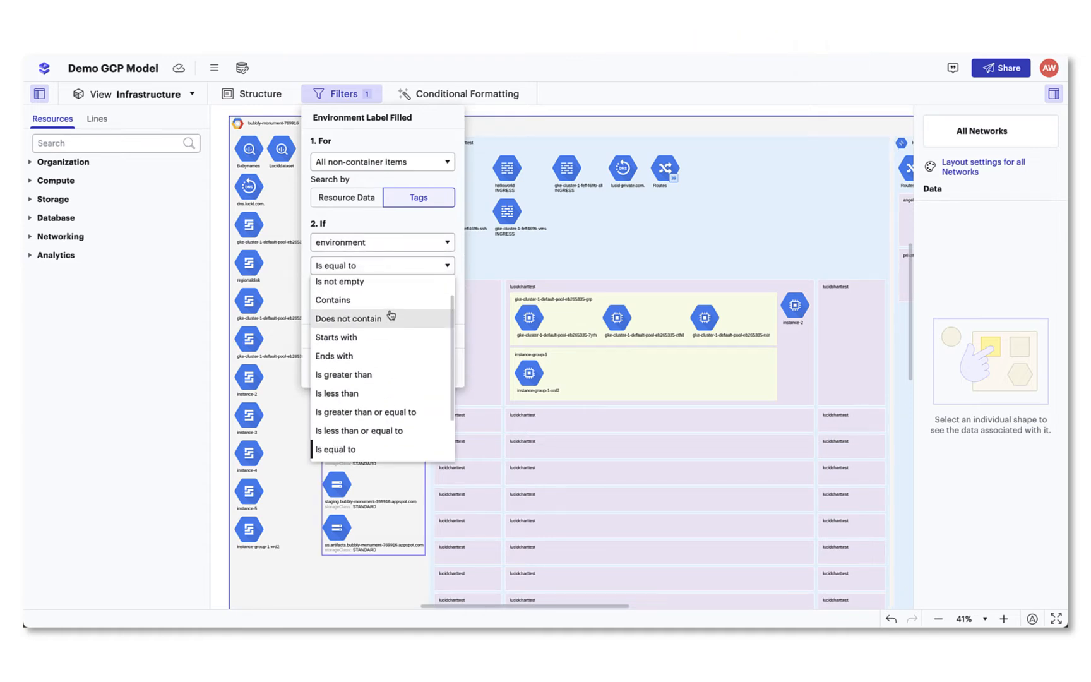
pyautogui.click(391, 314)
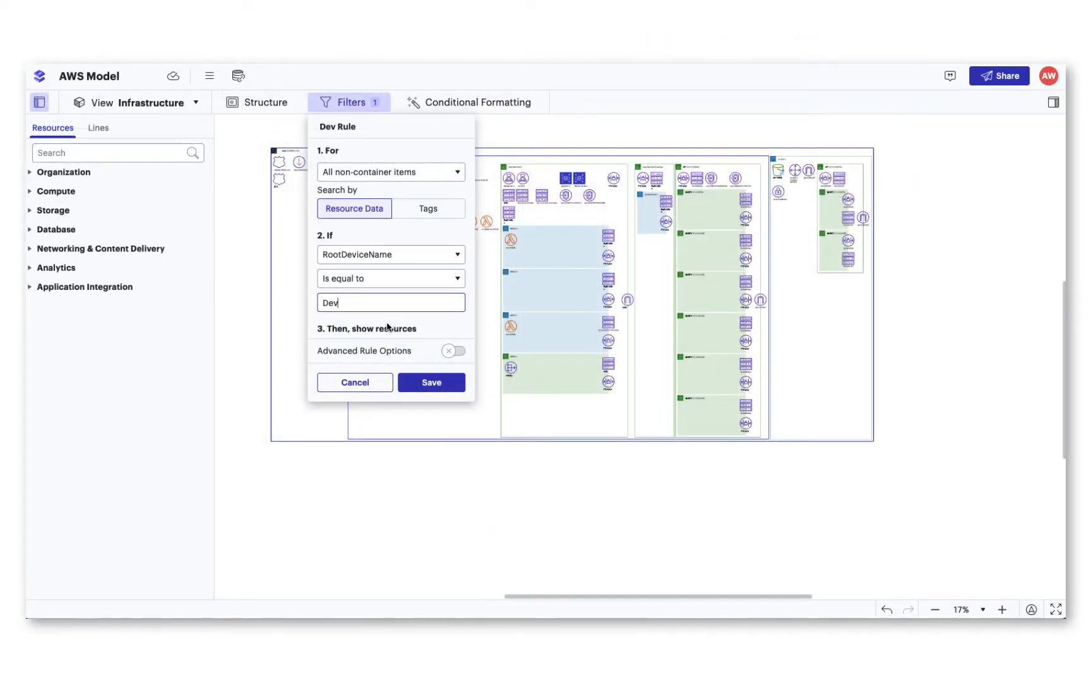
# Step: Enable the advanced rule options for Dev Rule in the AWS Model and save the rule
pyautogui.click(450, 352)
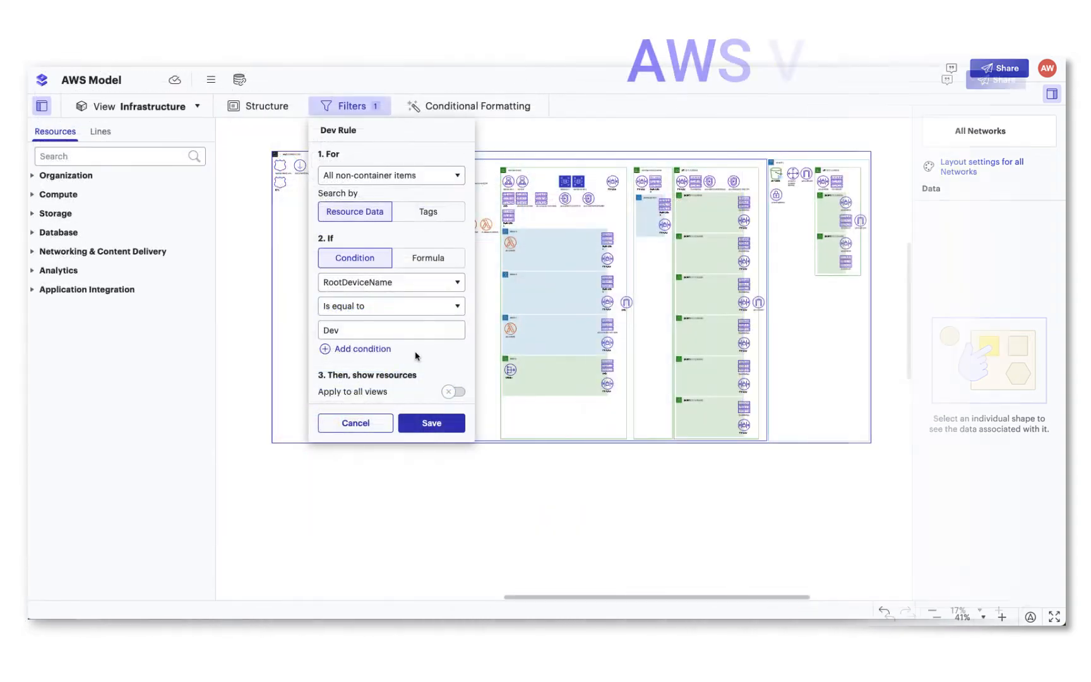
pyautogui.click(423, 420)
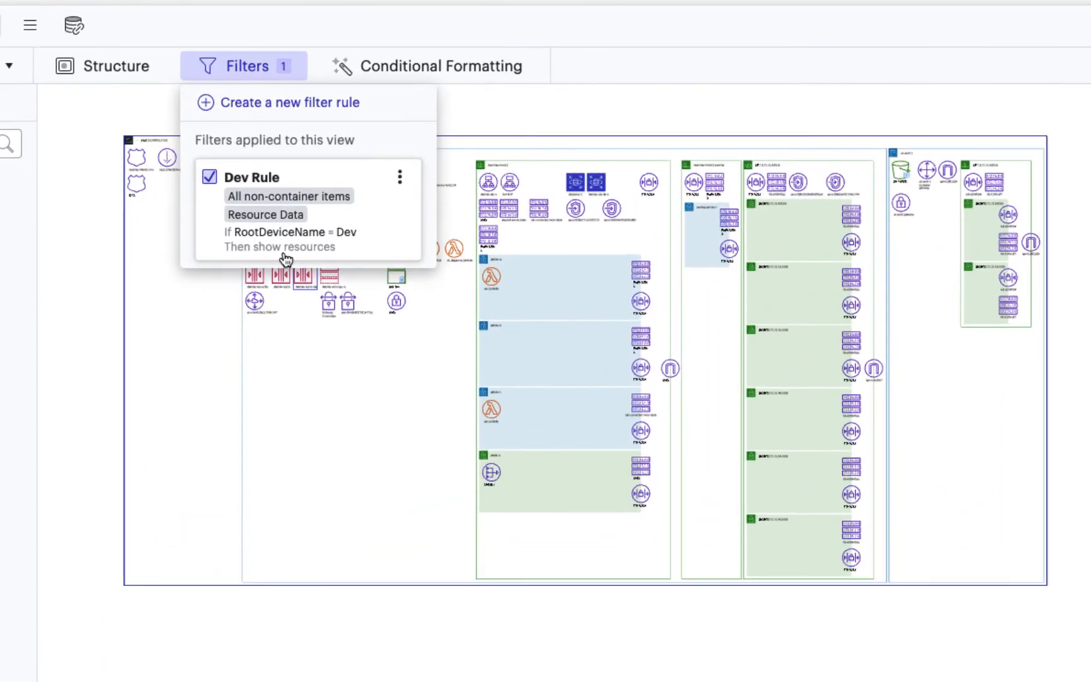
# Step: Switch Dev Rule off and back on, and review the rename, edit, duplicate and delete actions available for it
pyautogui.click(208, 184)
pyautogui.click(208, 183)
pyautogui.click(400, 178)
pyautogui.press('Down')
pyautogui.press('Down')
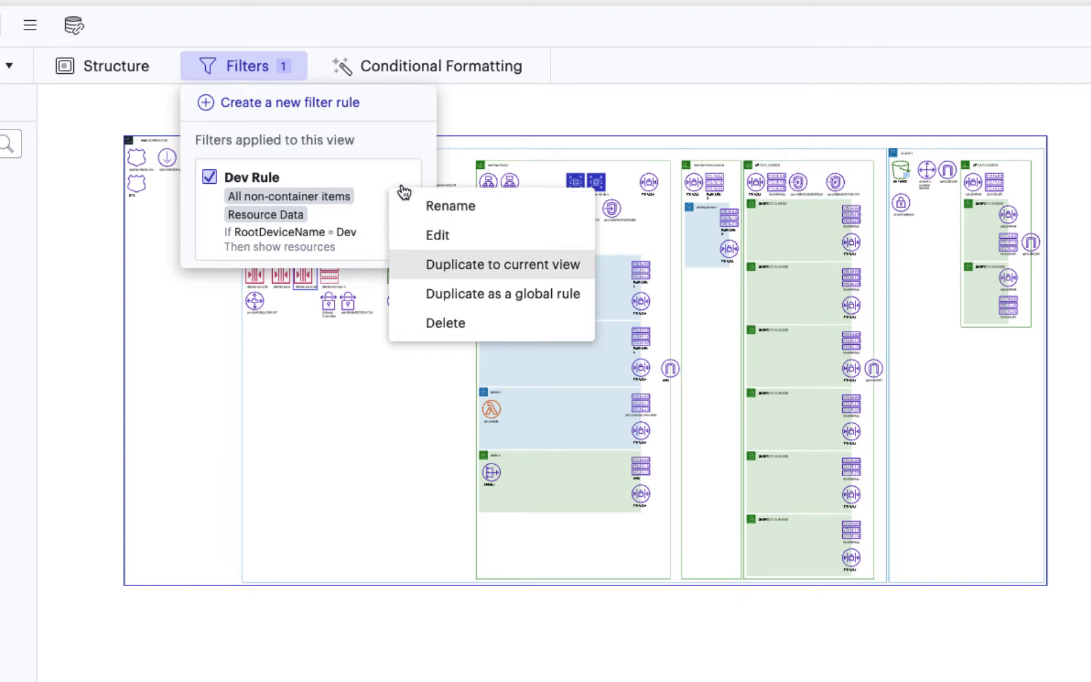
pyautogui.press('Down')
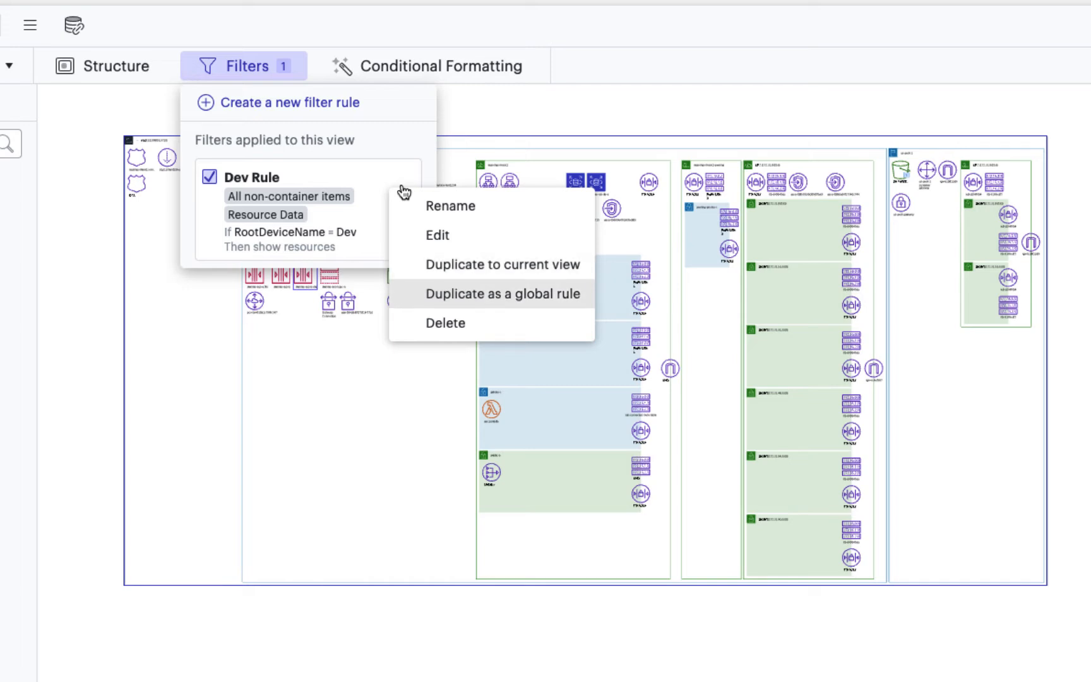
pyautogui.press('Down')
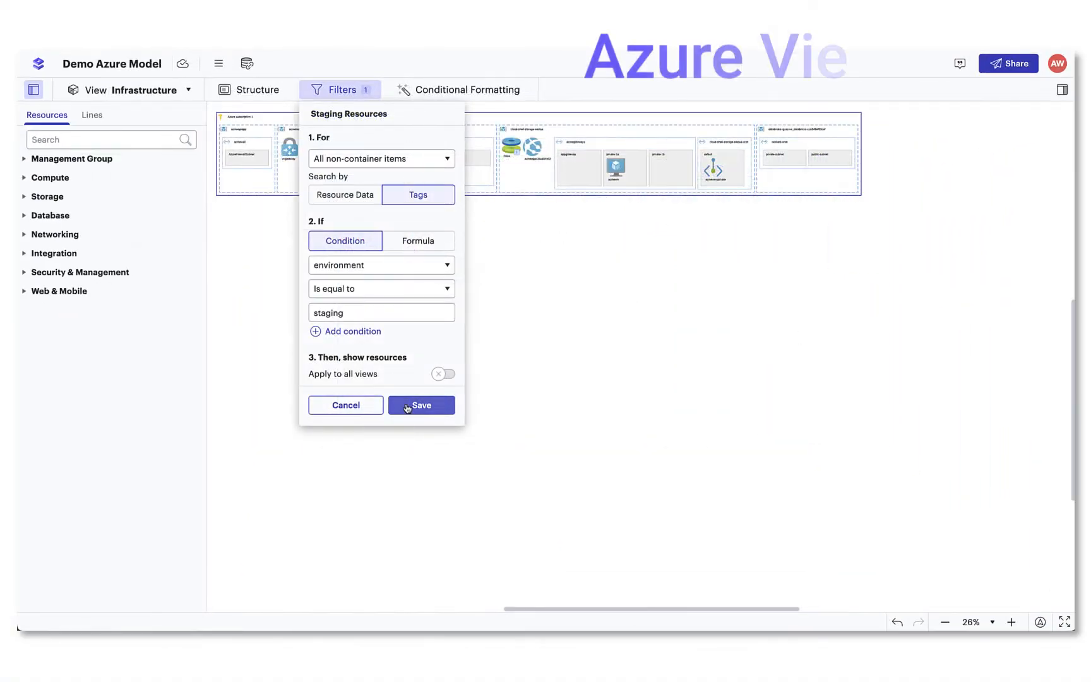
# Step: Save the Staging Resources rule in the Demo Azure Model and check its on/off state and available actions
pyautogui.click(408, 406)
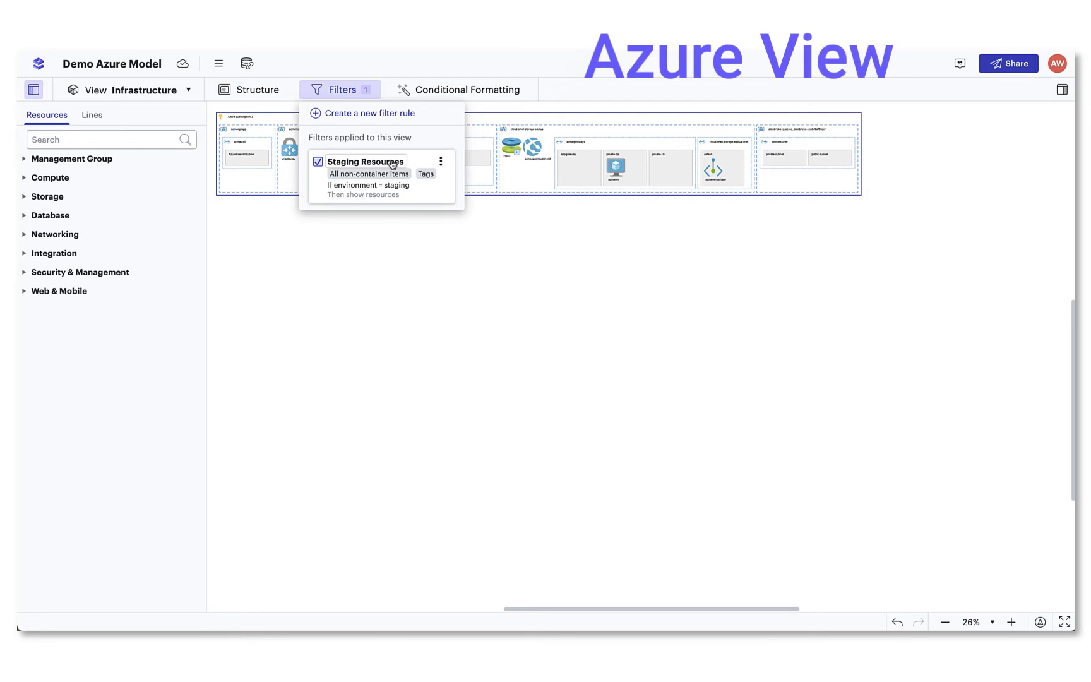
pyautogui.click(318, 162)
pyautogui.click(318, 163)
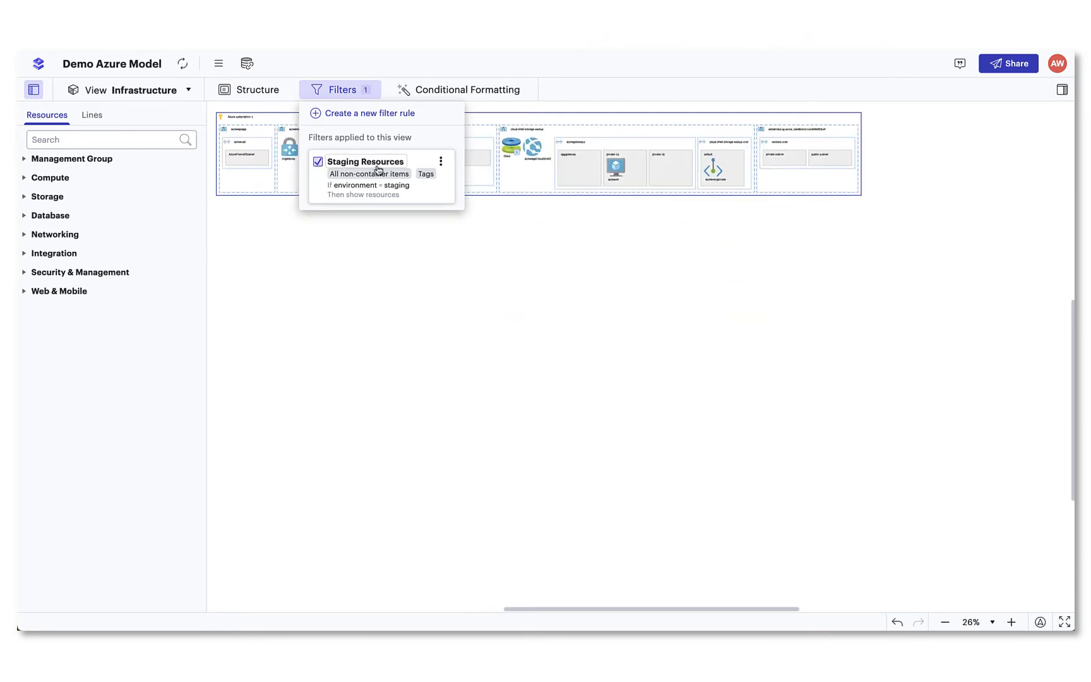
pyautogui.click(441, 162)
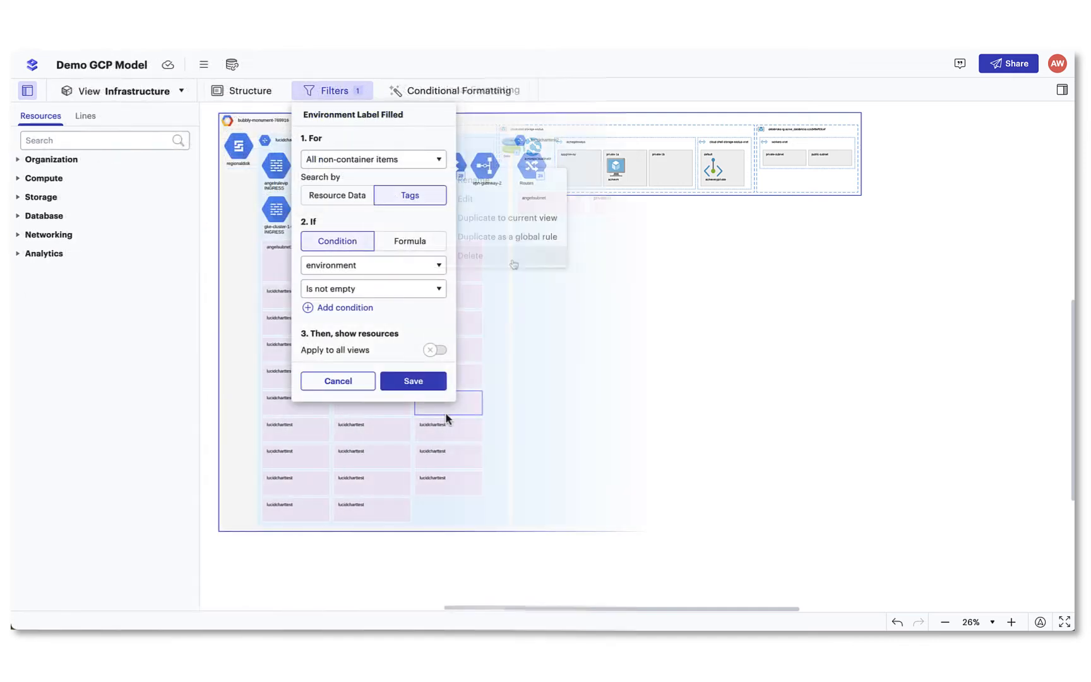
# Step: Save the Environment Label Filled rule in the Demo GCP Model, switch it off and back on, and open its available actions
pyautogui.click(413, 381)
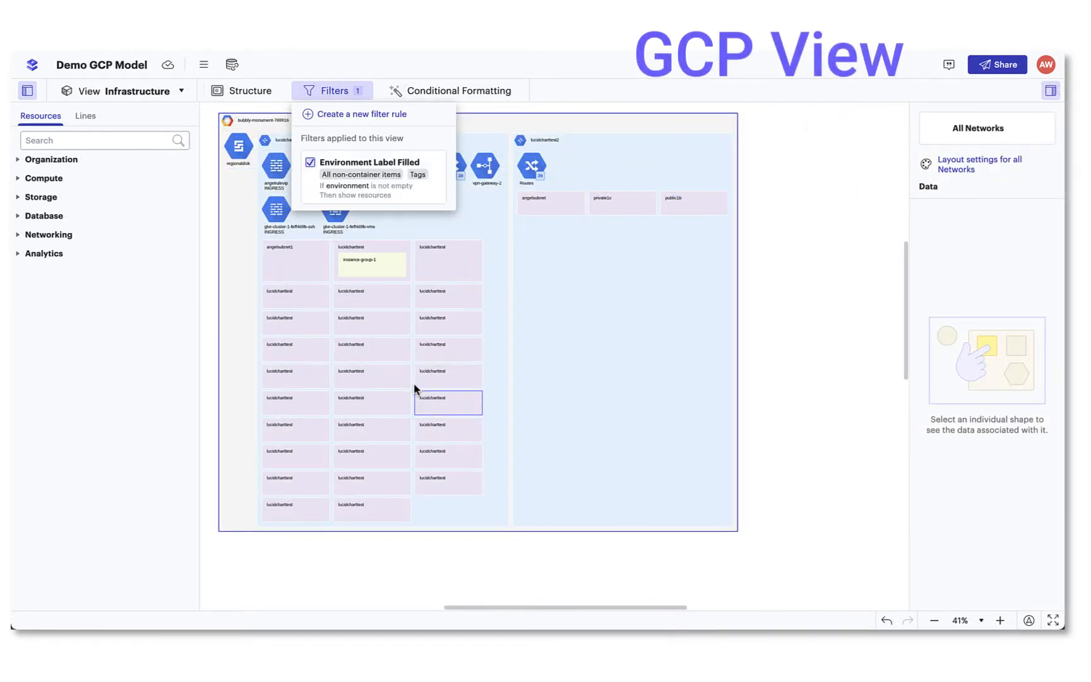
pyautogui.click(310, 163)
pyautogui.click(310, 163)
pyautogui.click(433, 162)
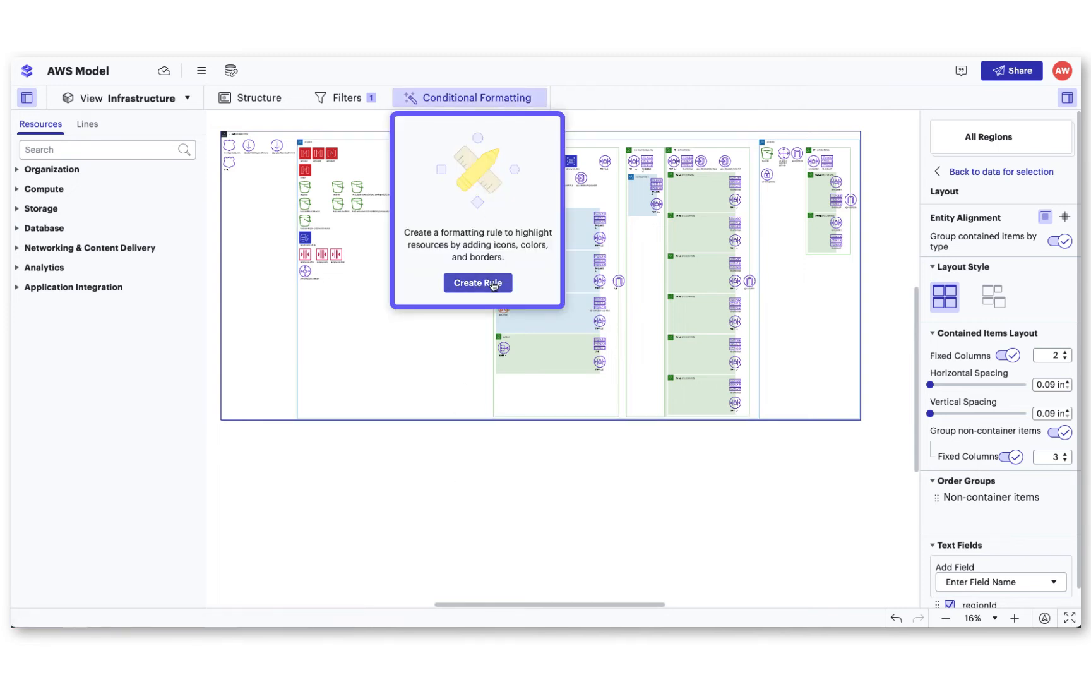
# Step: Create a conditional formatting rule in the AWS Model that applies to S3 Buckets
pyautogui.click(494, 284)
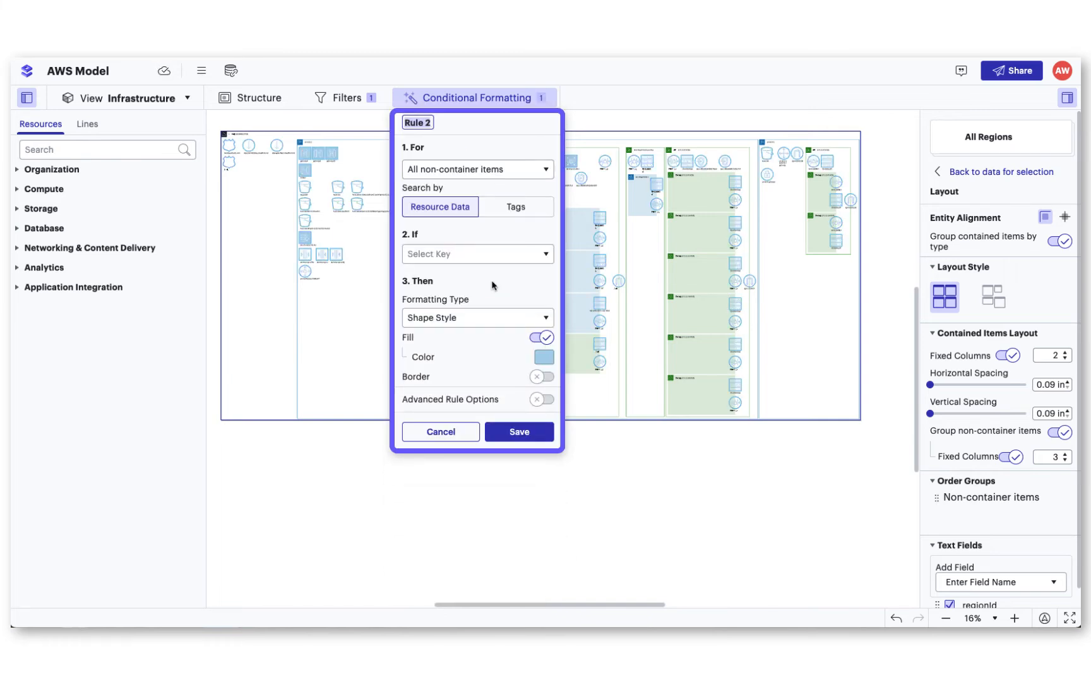
pyautogui.click(548, 171)
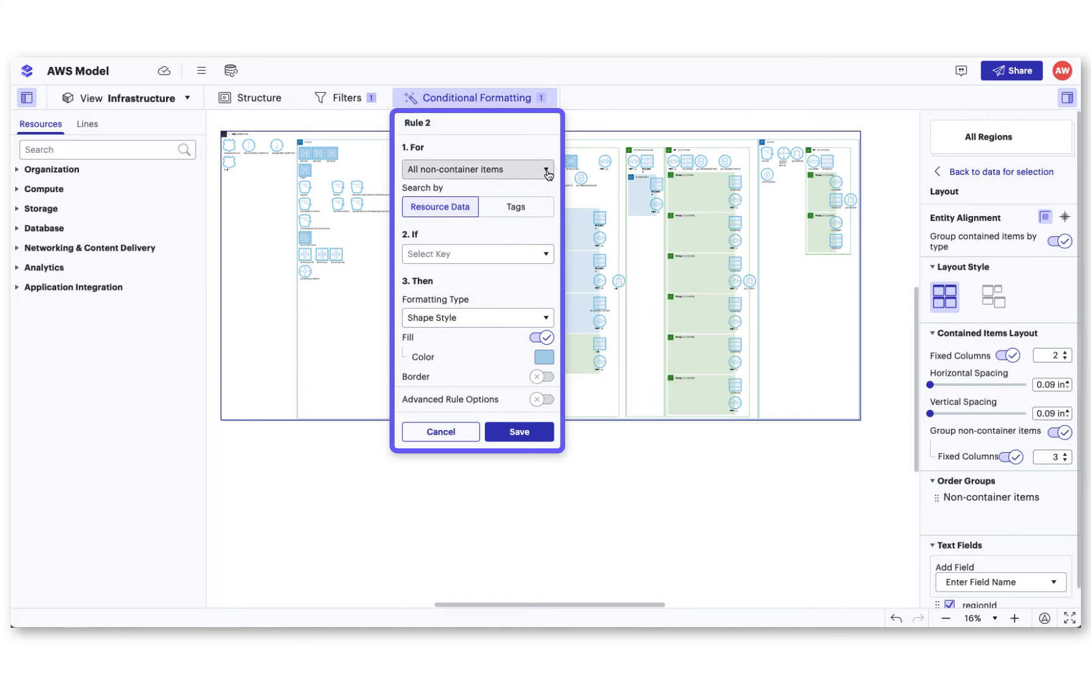
pyautogui.scroll(-3, 524, 212)
pyautogui.scroll(-8, 528, 215)
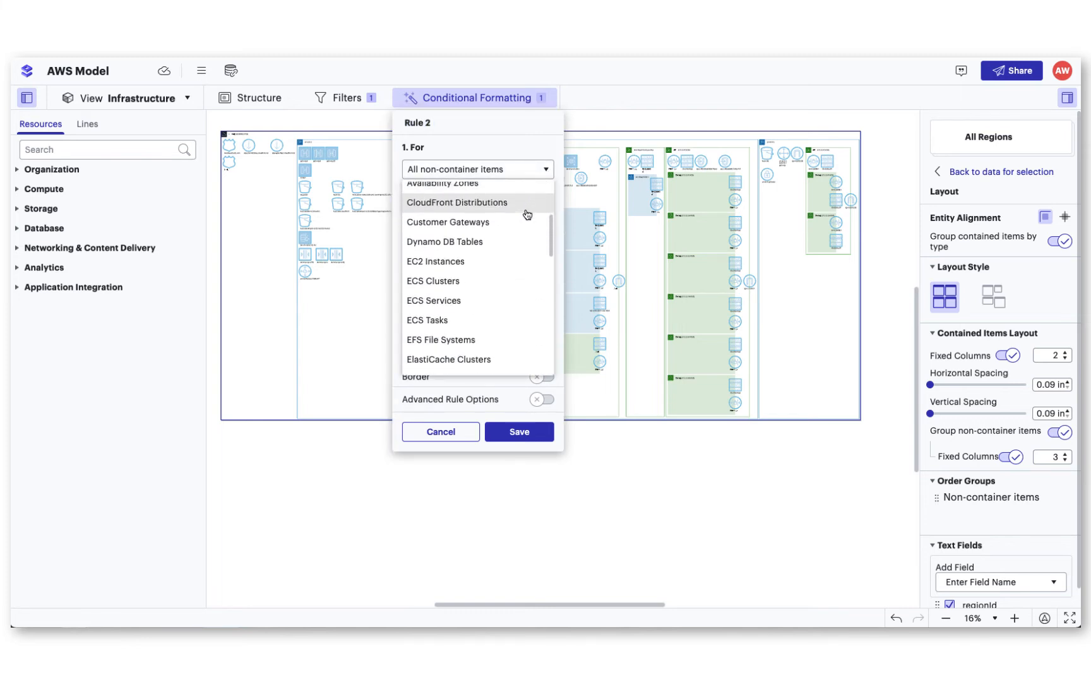
pyautogui.scroll(-3, 527, 214)
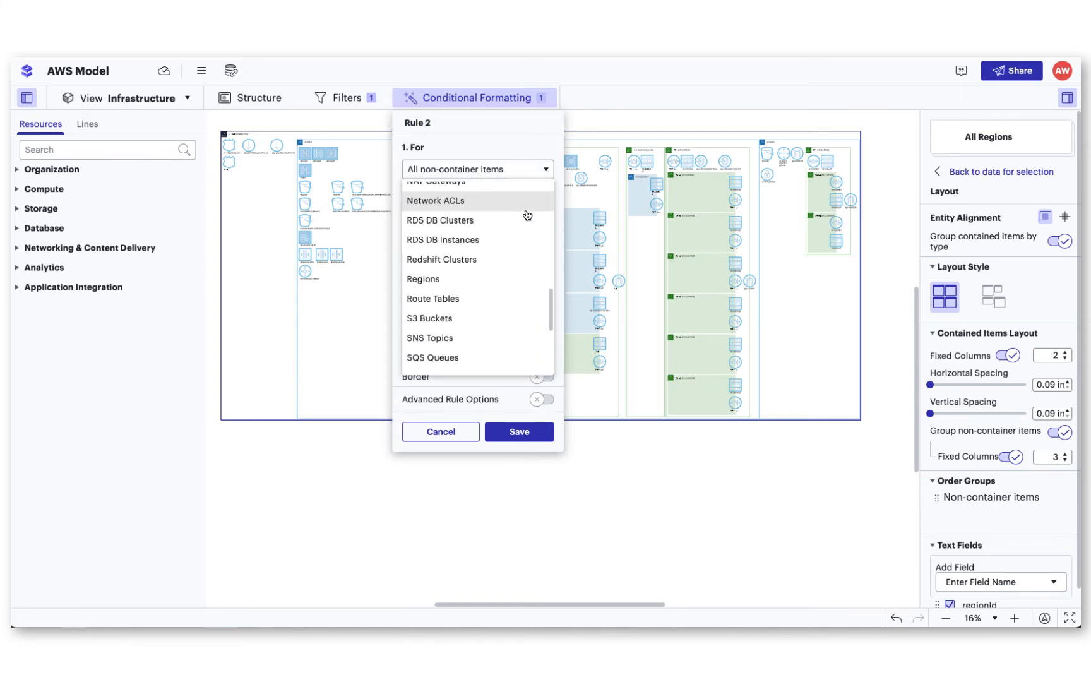
pyautogui.click(503, 282)
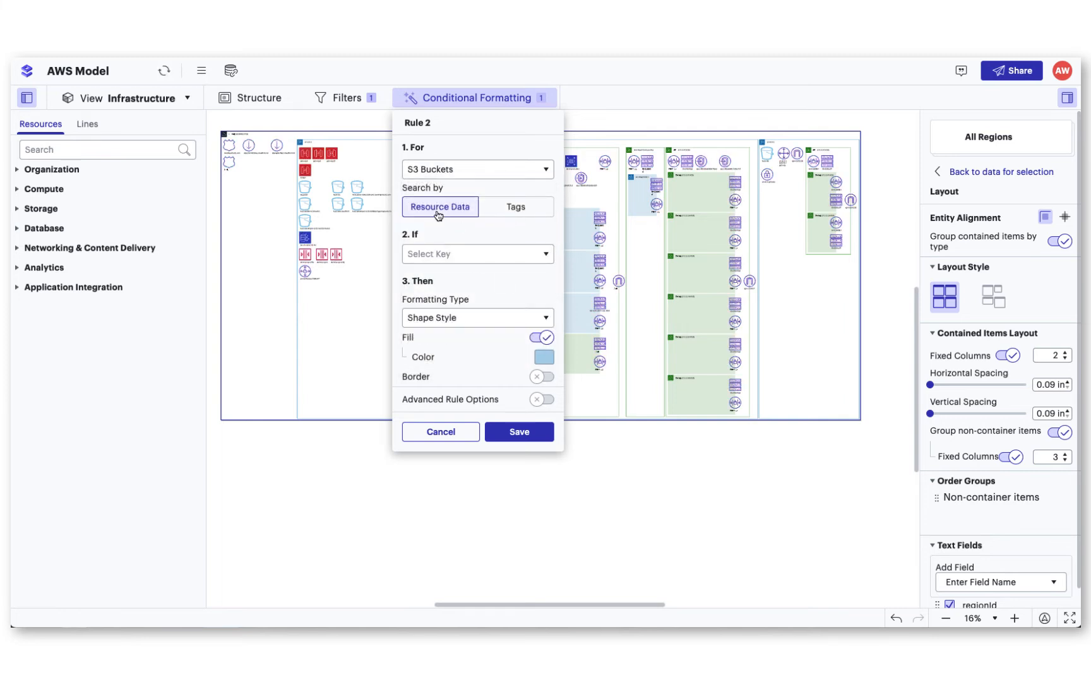
# Step: Create a conditional formatting rule named Environment in the Demo Azure Model and make it search by tags
pyautogui.click(456, 91)
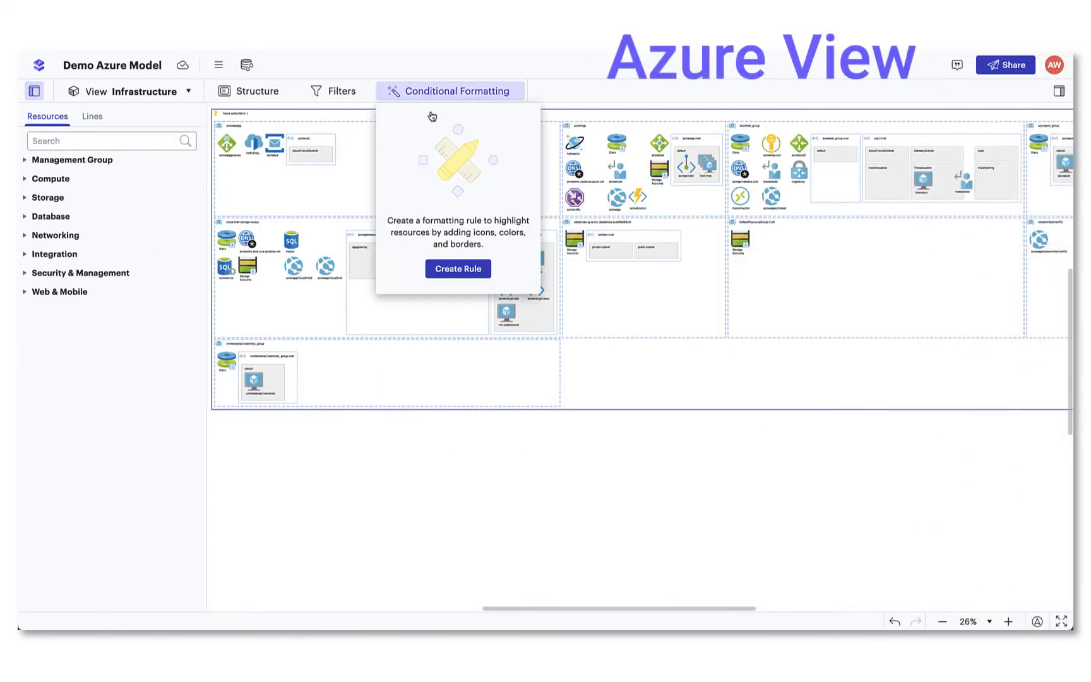
pyautogui.click(467, 269)
pyautogui.press('BackSpace')
pyautogui.write('En')
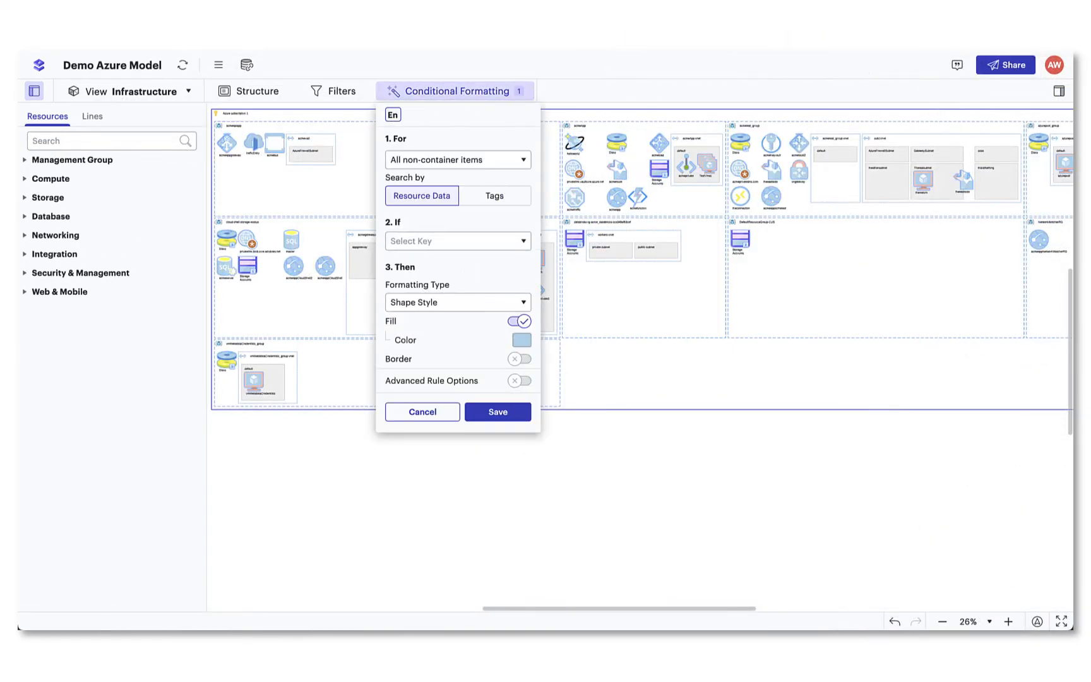
pyautogui.write('vironment')
pyautogui.click(486, 197)
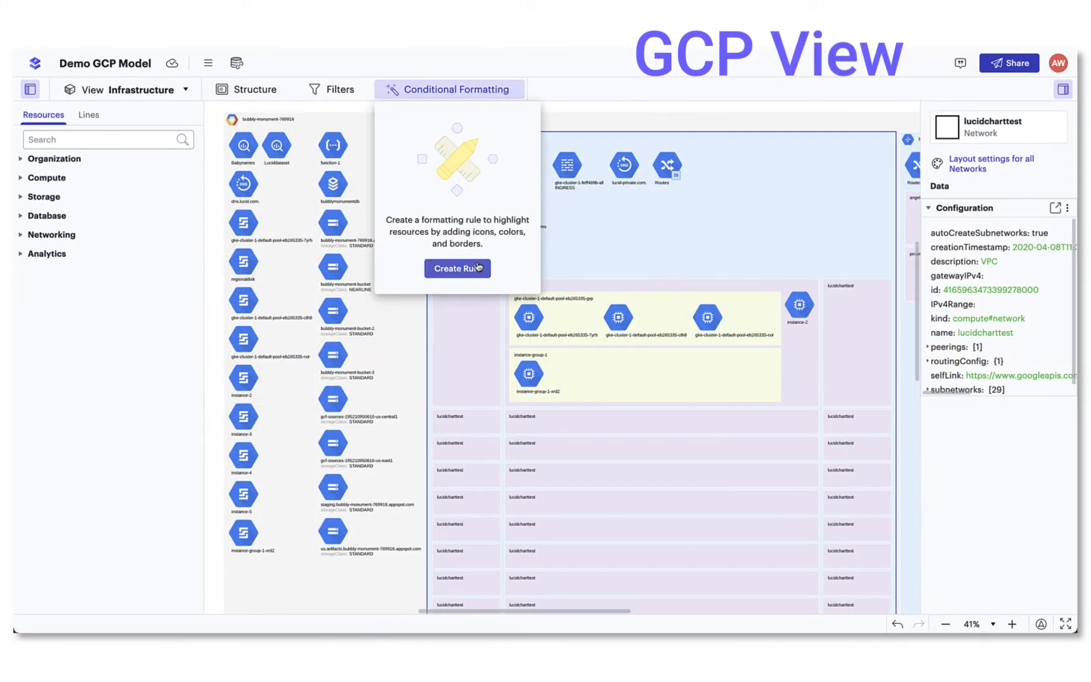
# Step: Create a conditional formatting rule named Disk Size in the Demo GCP Model that applies to Persistent Disks
pyautogui.click(458, 200)
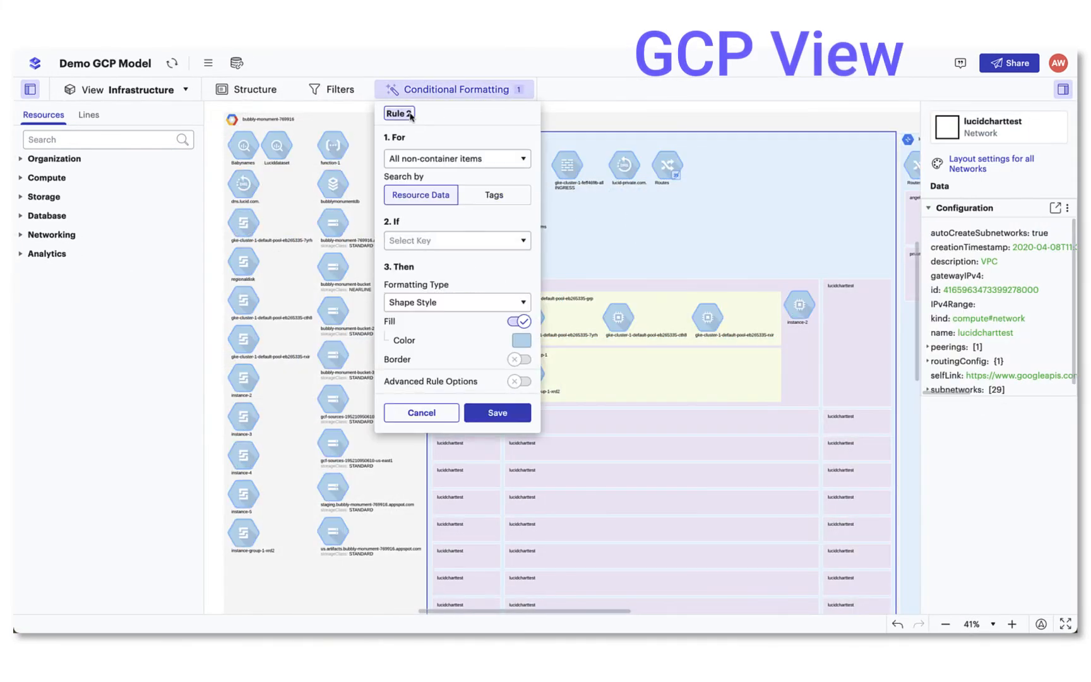
pyautogui.press('BackSpace')
pyautogui.write('Disk Szie')
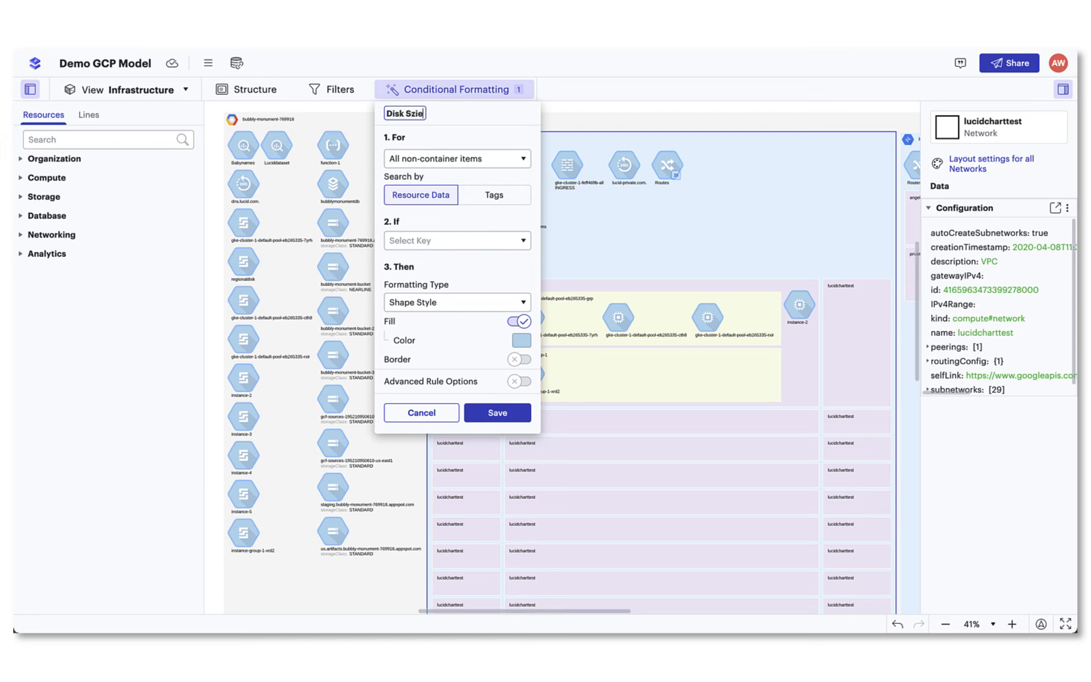
pyautogui.click(451, 158)
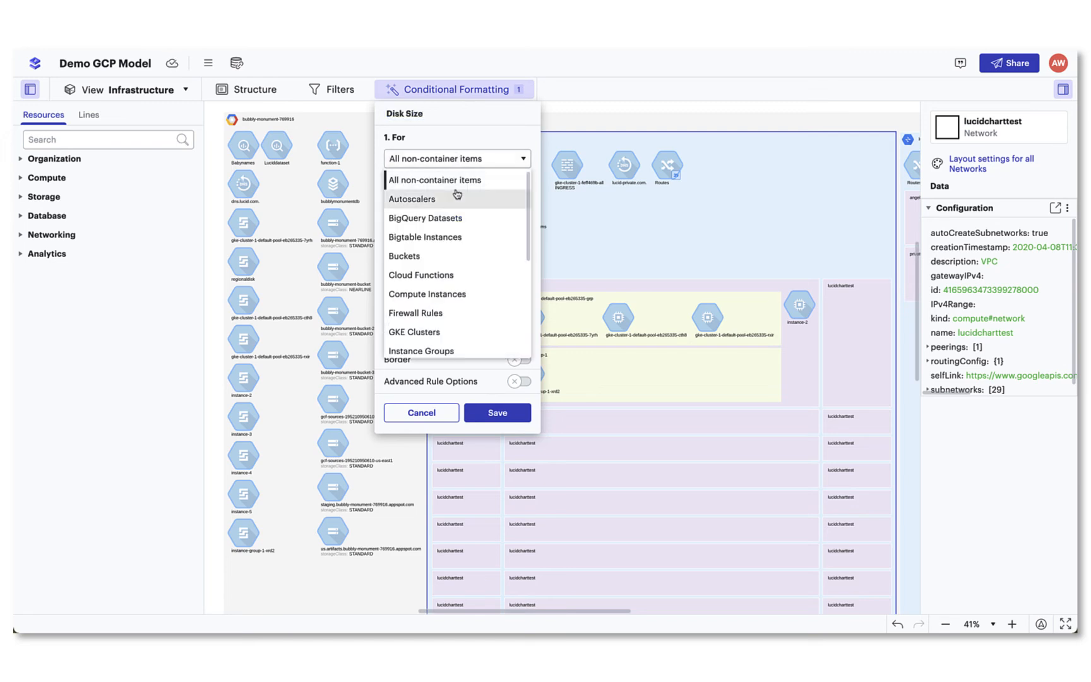
pyautogui.scroll(-5, 455, 194)
pyautogui.click(460, 252)
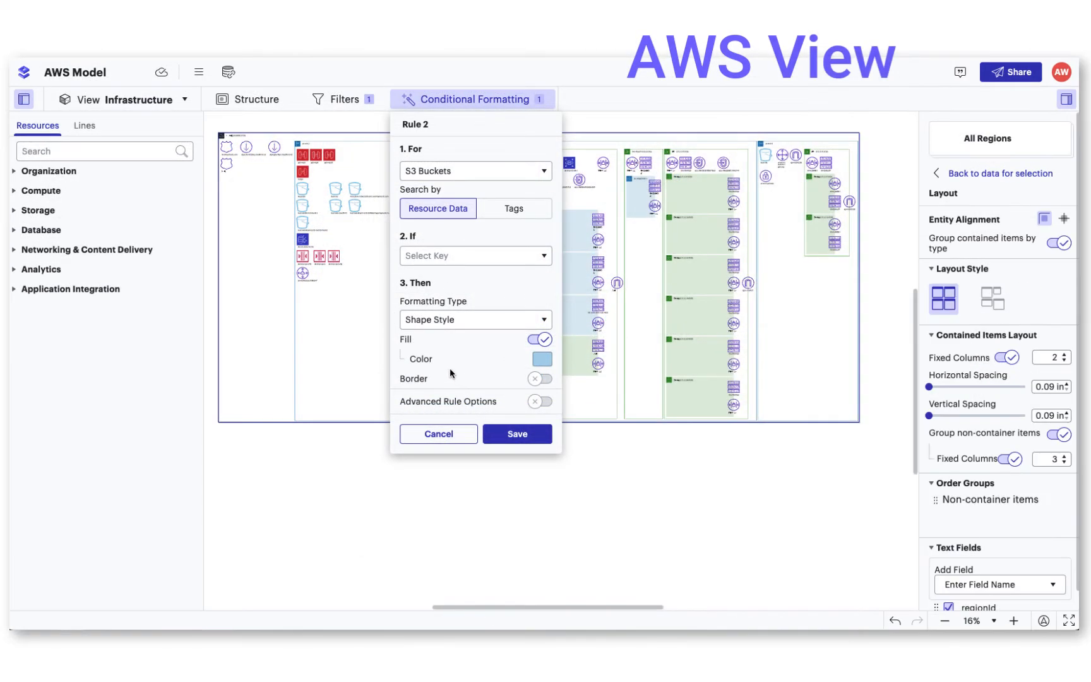
# Step: Set the condition of the AWS Model's S3 Buckets formatting rule to IsPublic contains true
pyautogui.click(497, 256)
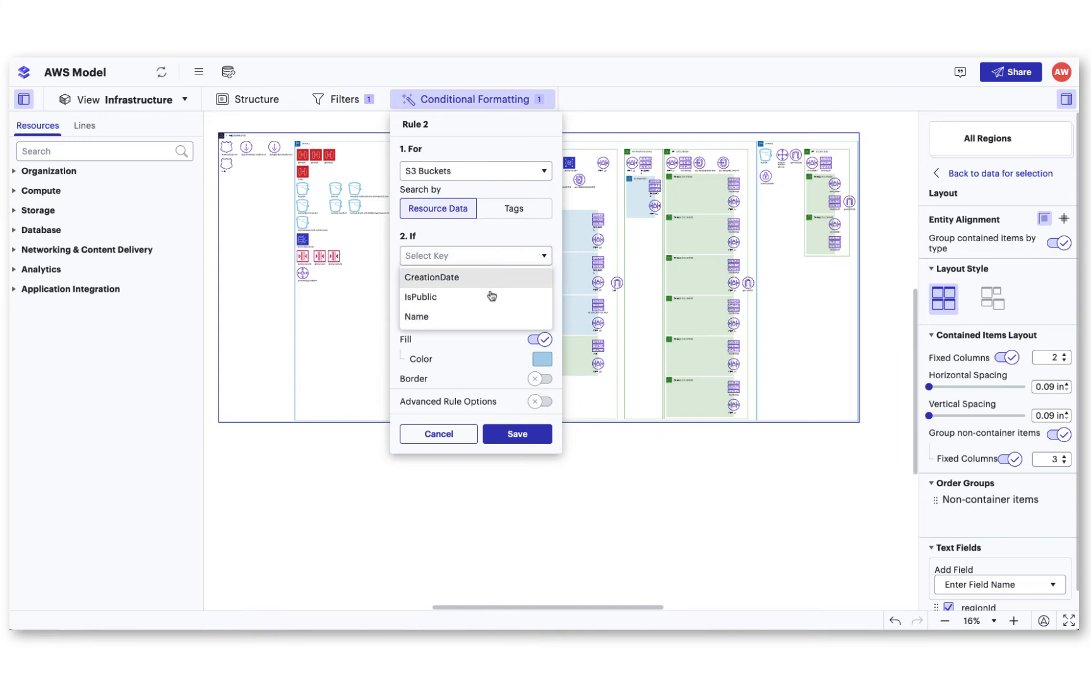
pyautogui.click(492, 297)
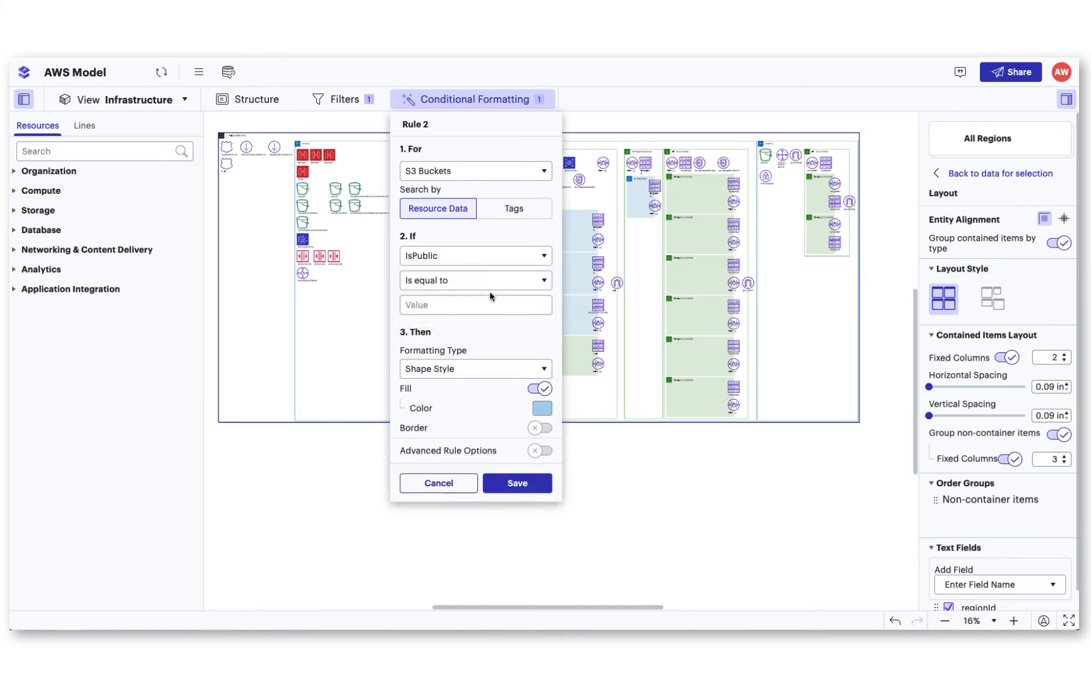
pyautogui.click(490, 291)
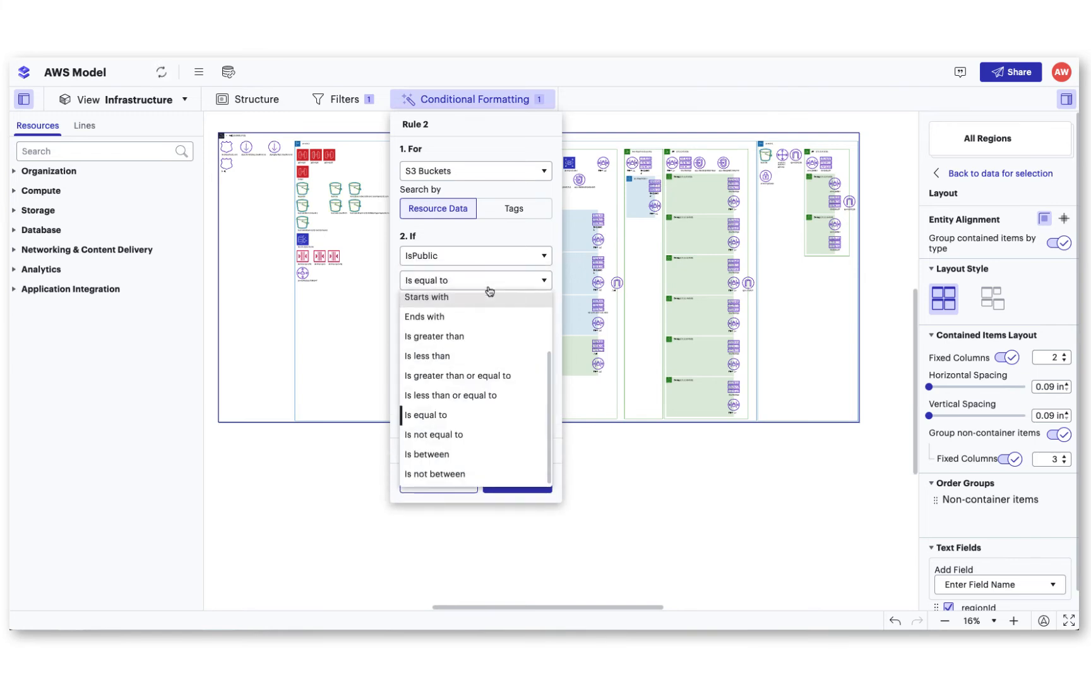
pyautogui.scroll(3, 489, 292)
pyautogui.click(488, 336)
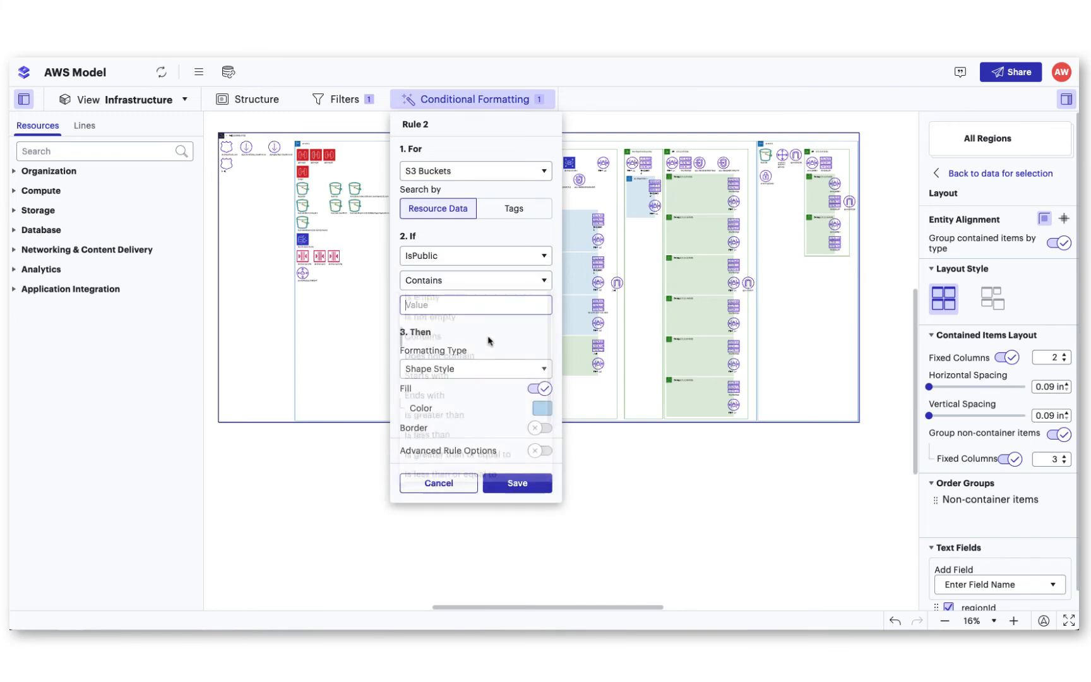
pyautogui.write('true')
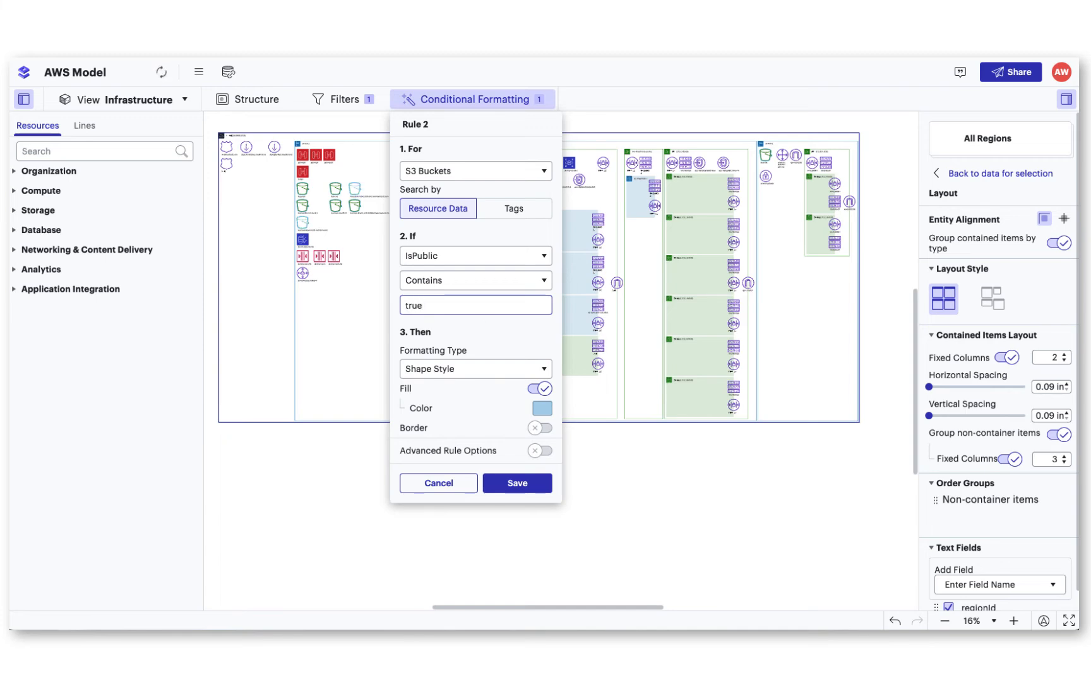
# Step: Set the tag condition of the Environment formatting rule in the Demo Azure Model to environment contains staging
pyautogui.click(517, 241)
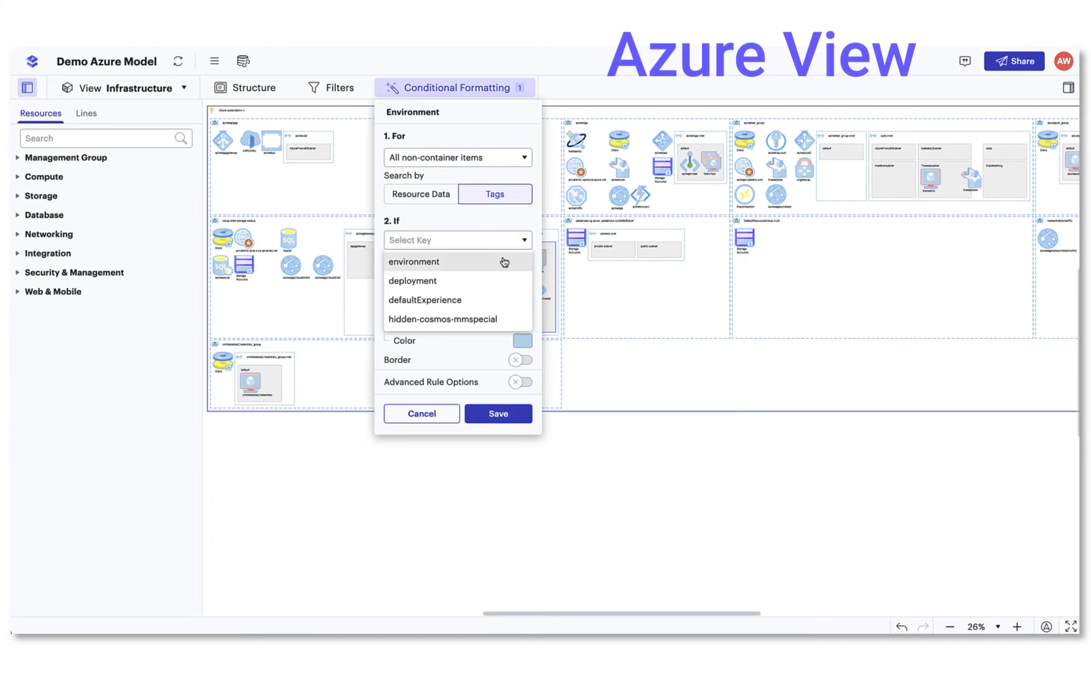
pyautogui.click(504, 261)
pyautogui.click(500, 265)
pyautogui.scroll(3, 486, 316)
pyautogui.click(484, 319)
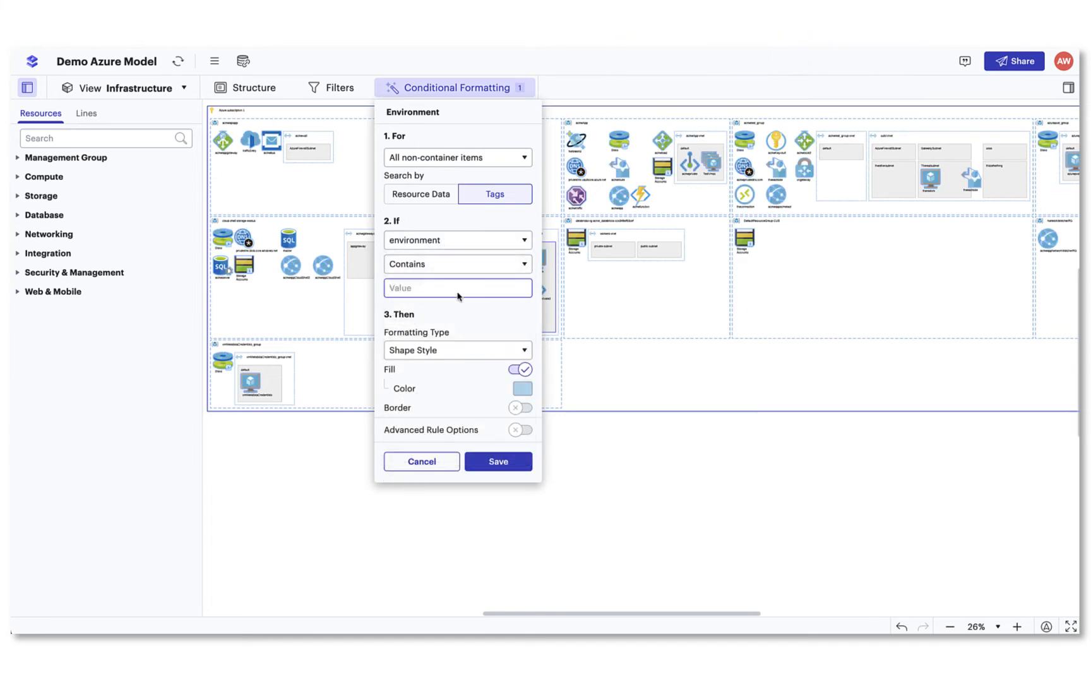
pyautogui.click(458, 288)
pyautogui.write('st')
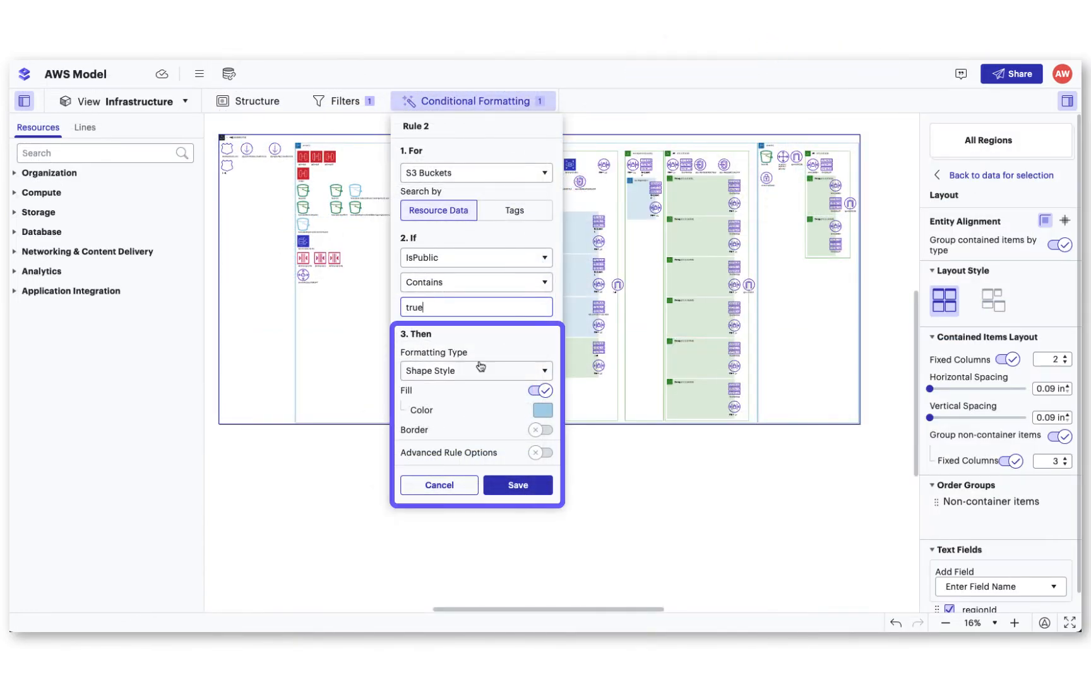
# Step: Keep Shape Style as the AWS rule's formatting type and change its fill color, trying orange and another palette swatch
pyautogui.click(481, 370)
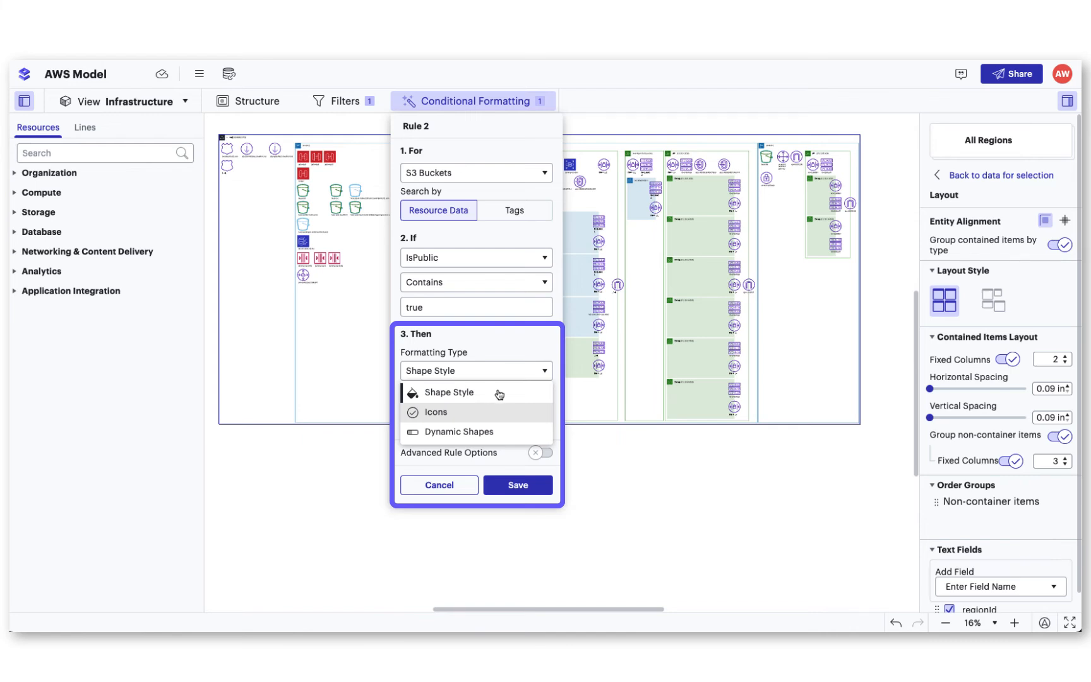
pyautogui.click(499, 394)
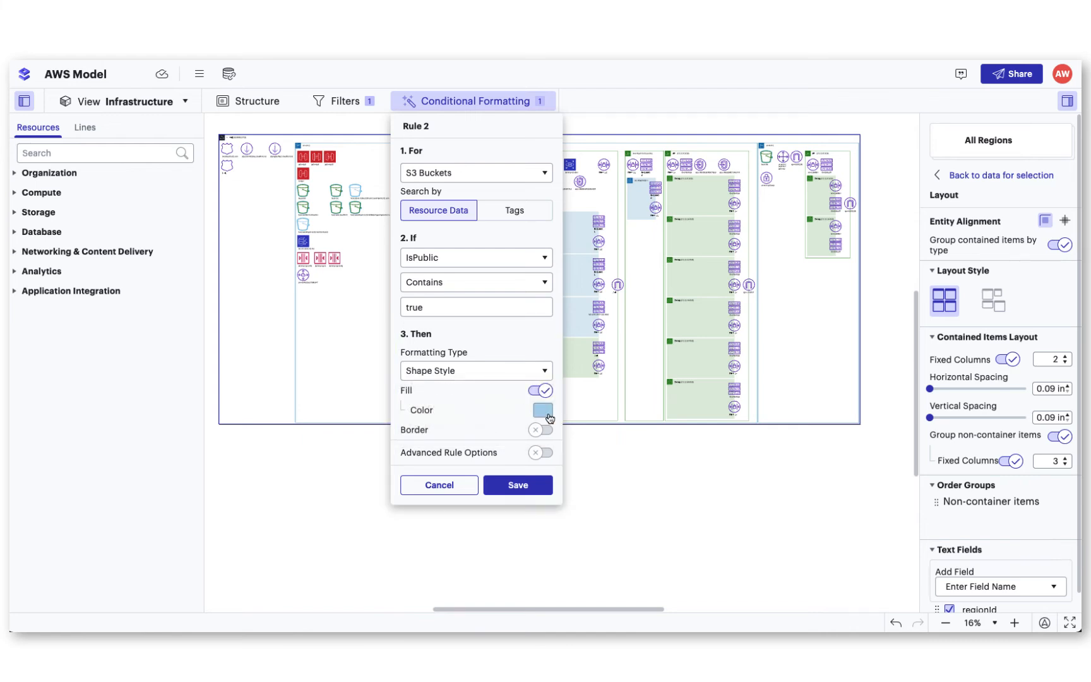
pyautogui.click(548, 412)
pyautogui.click(526, 447)
pyautogui.click(540, 413)
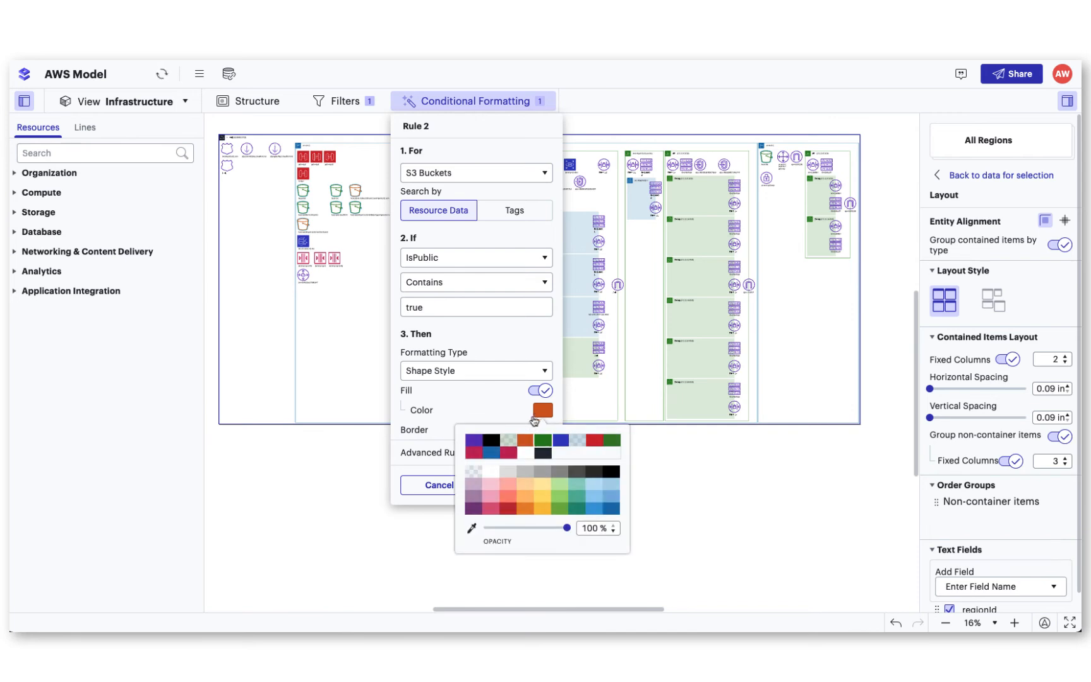
pyautogui.click(508, 447)
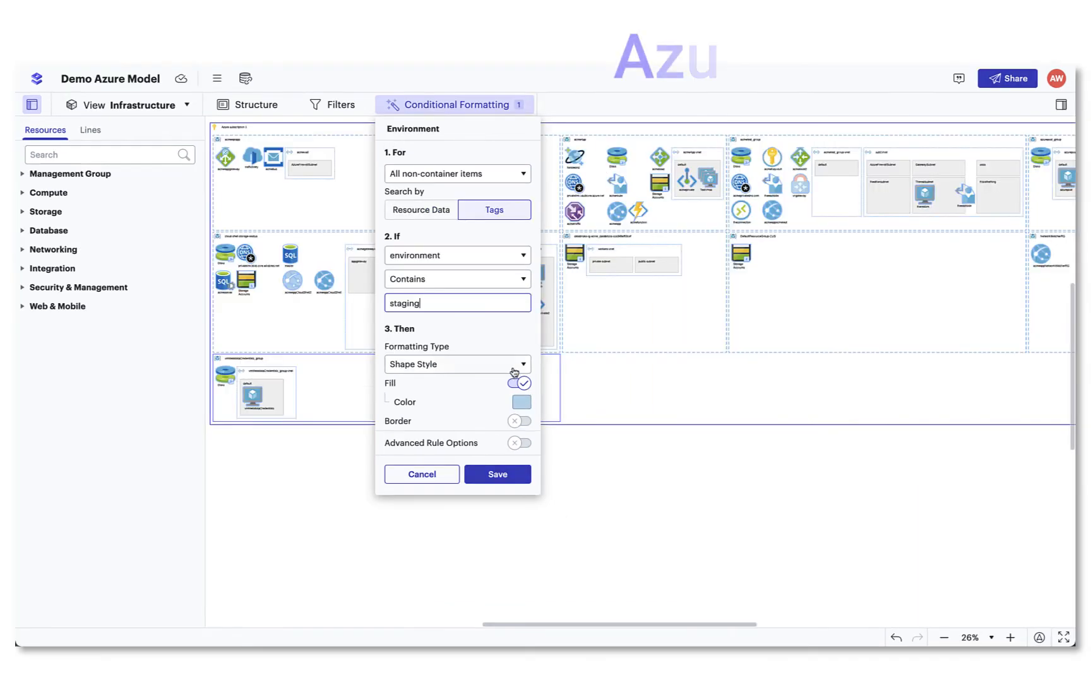
# Step: Format the Azure Environment rule's matches with an Icons text badge that has a red background and the custom text Dev
pyautogui.click(511, 365)
pyautogui.click(503, 404)
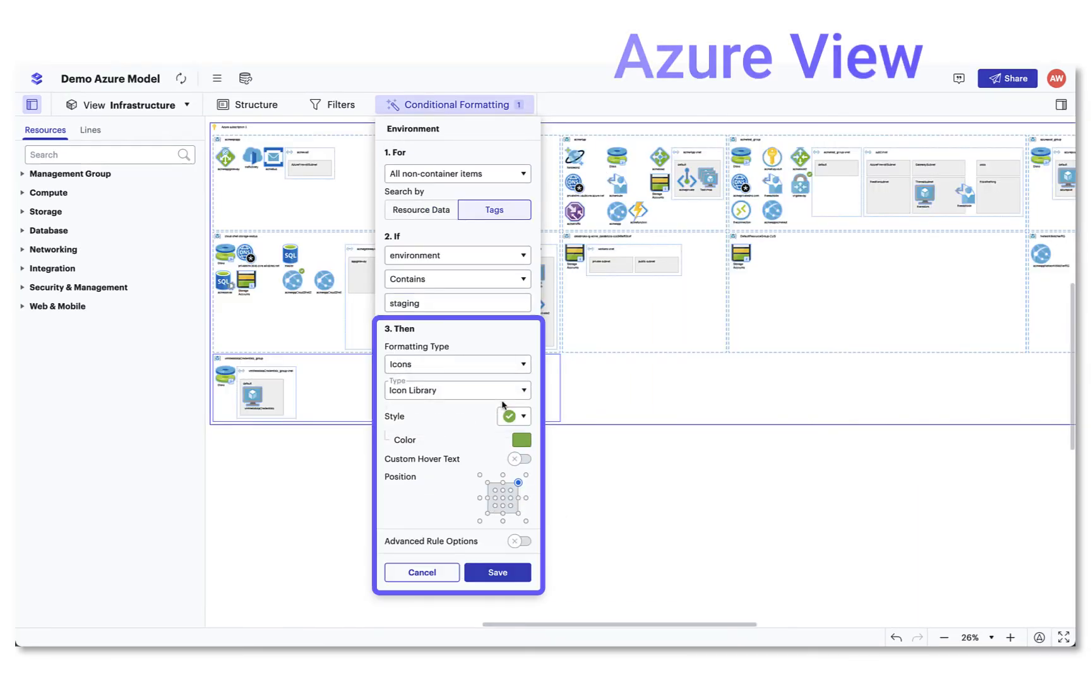
pyautogui.click(508, 390)
pyautogui.click(503, 447)
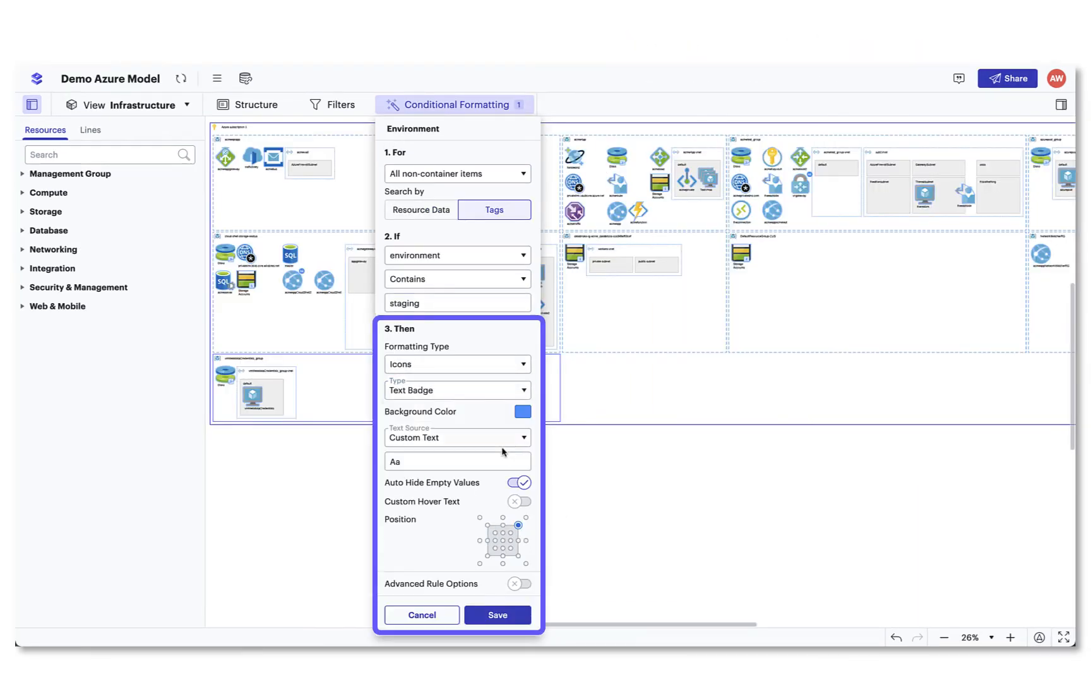
pyautogui.click(524, 413)
pyautogui.click(489, 505)
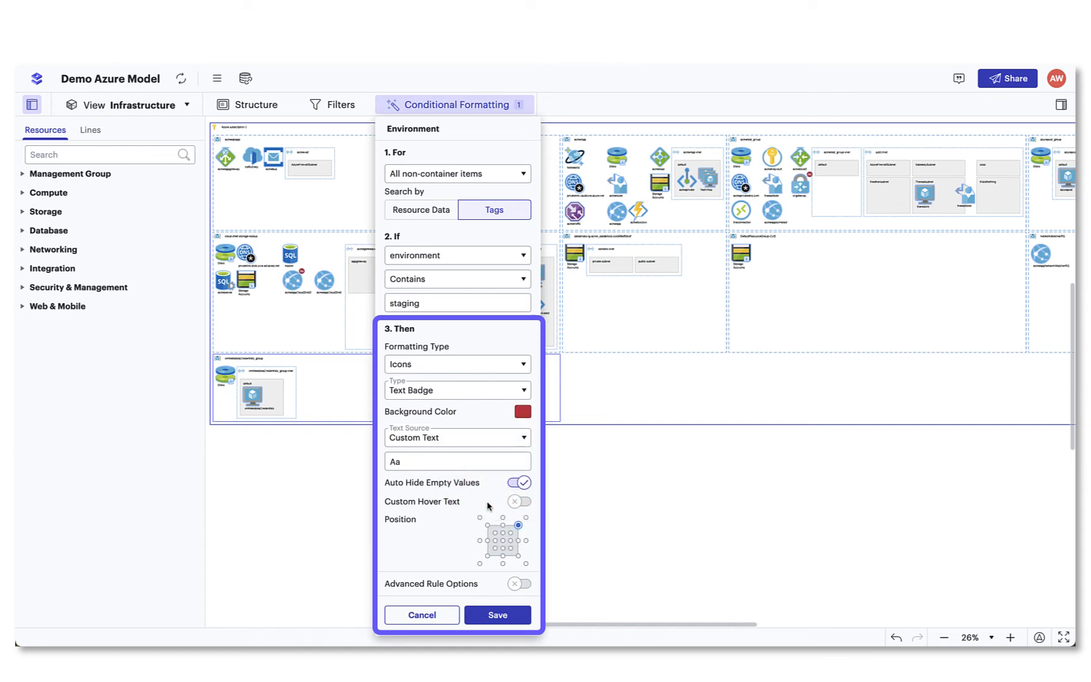
pyautogui.click(487, 461)
pyautogui.write('Dev')
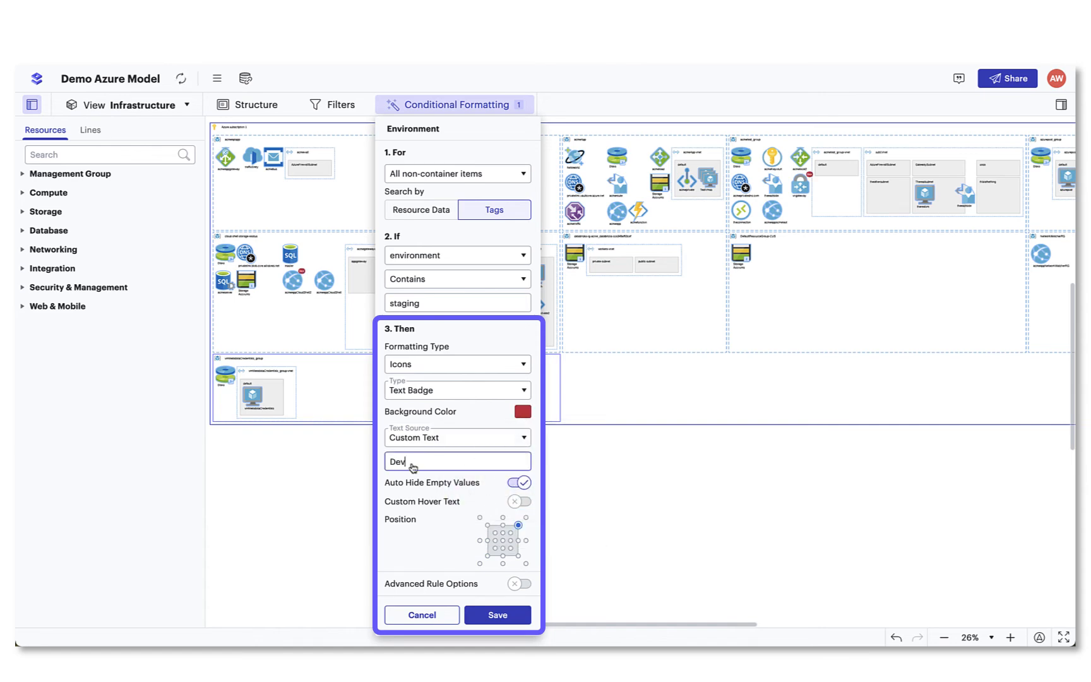
# Step: Enable custom hover text reading "Environment = Staging (Dev)" for the Azure badge and position it inside the shape at middle left
pyautogui.click(519, 501)
pyautogui.click(438, 523)
pyautogui.write('En')
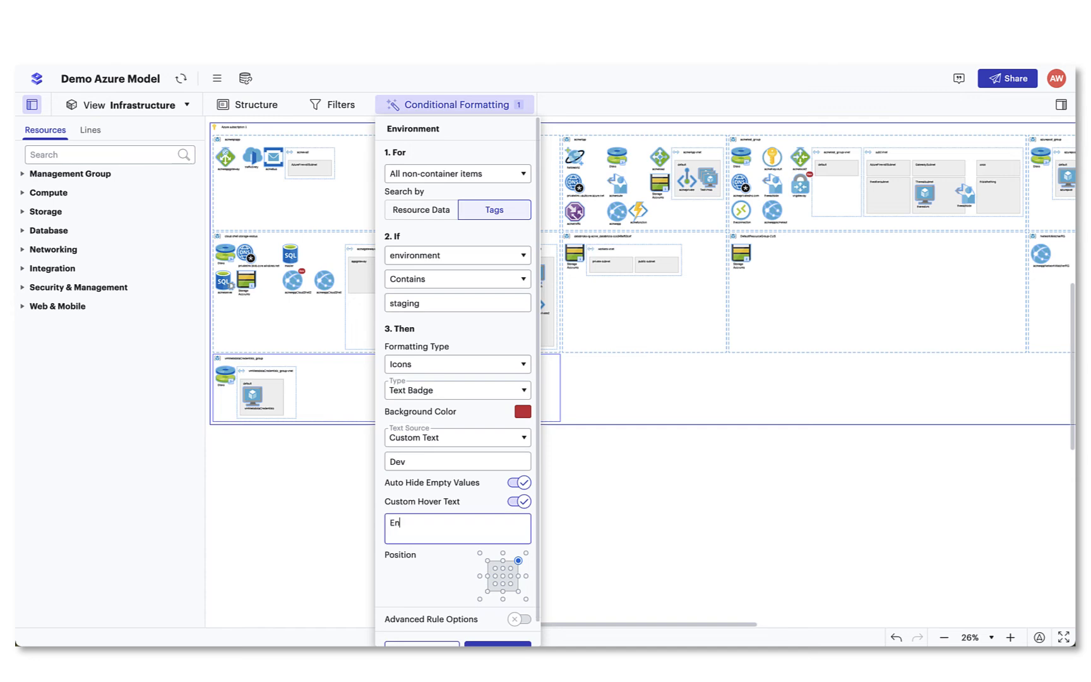
pyautogui.write('vironment = Staging (Dev')
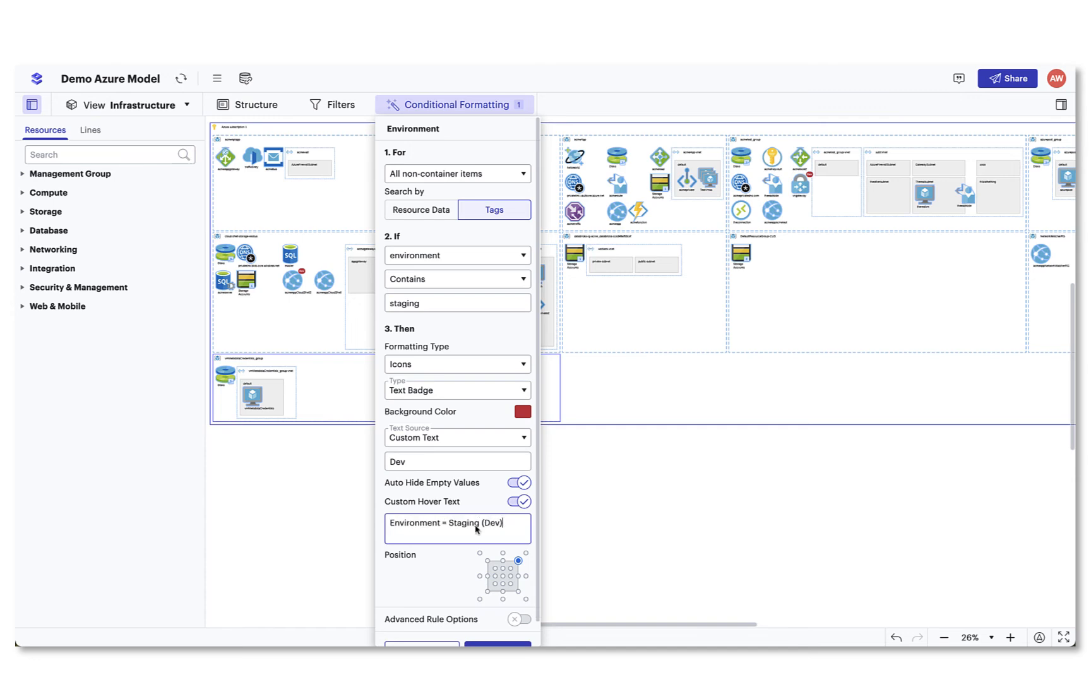
pyautogui.click(495, 577)
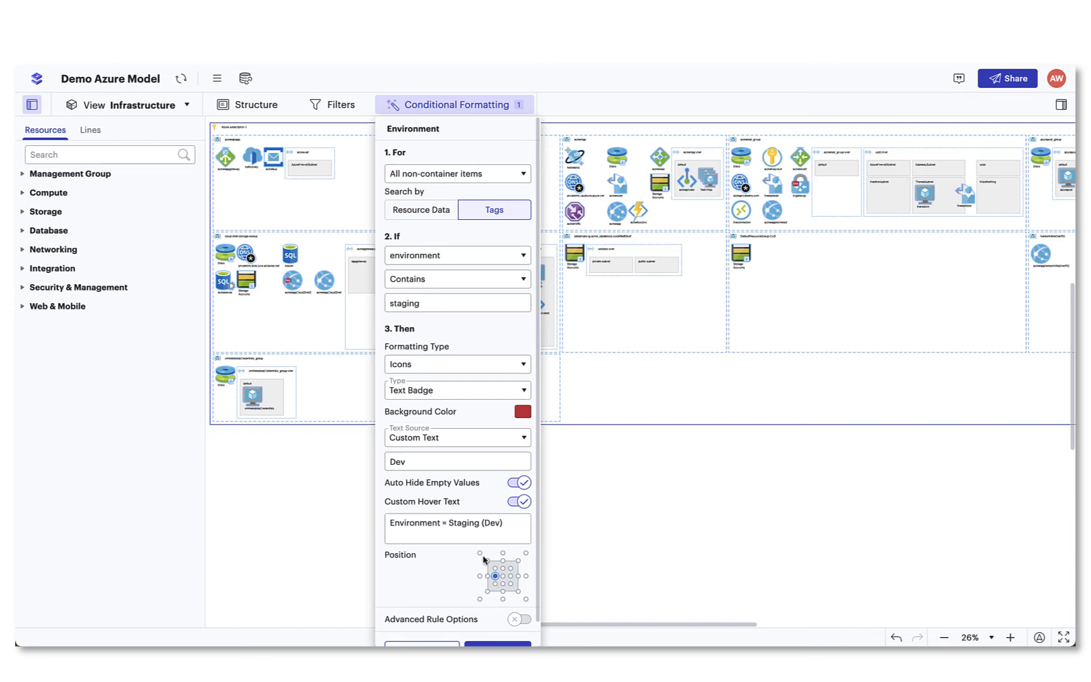
pyautogui.scroll(-2, 495, 587)
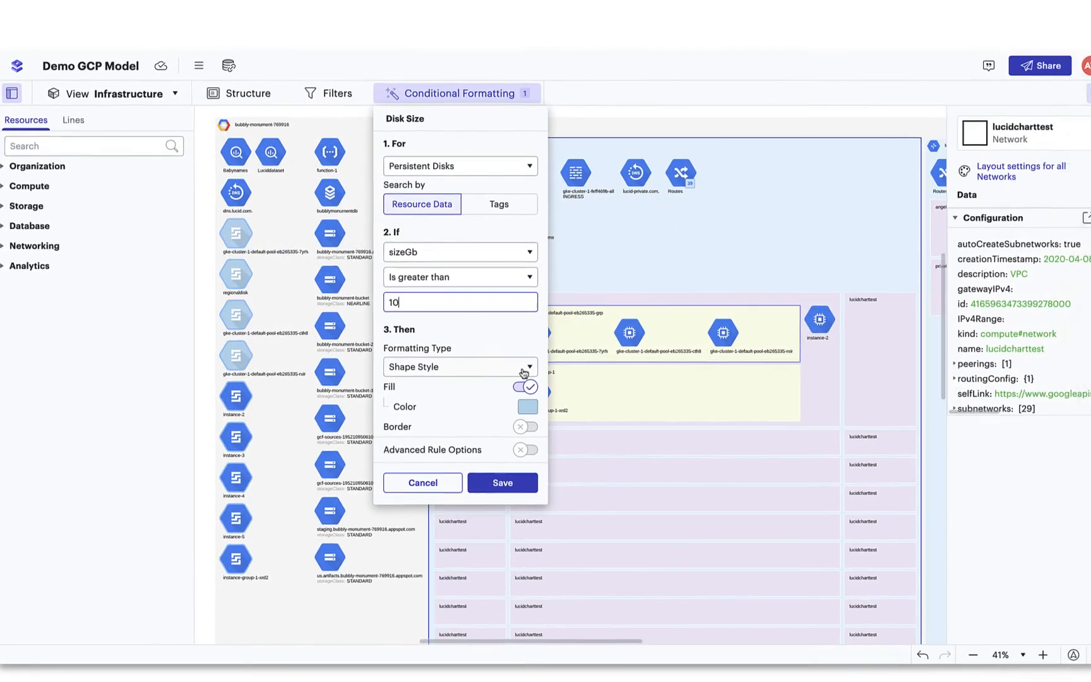
# Step: Format the Disk Size rule's matches in the Demo GCP Model with an Icons text badge that has a light yellow background
pyautogui.click(518, 367)
pyautogui.click(475, 405)
pyautogui.click(555, 436)
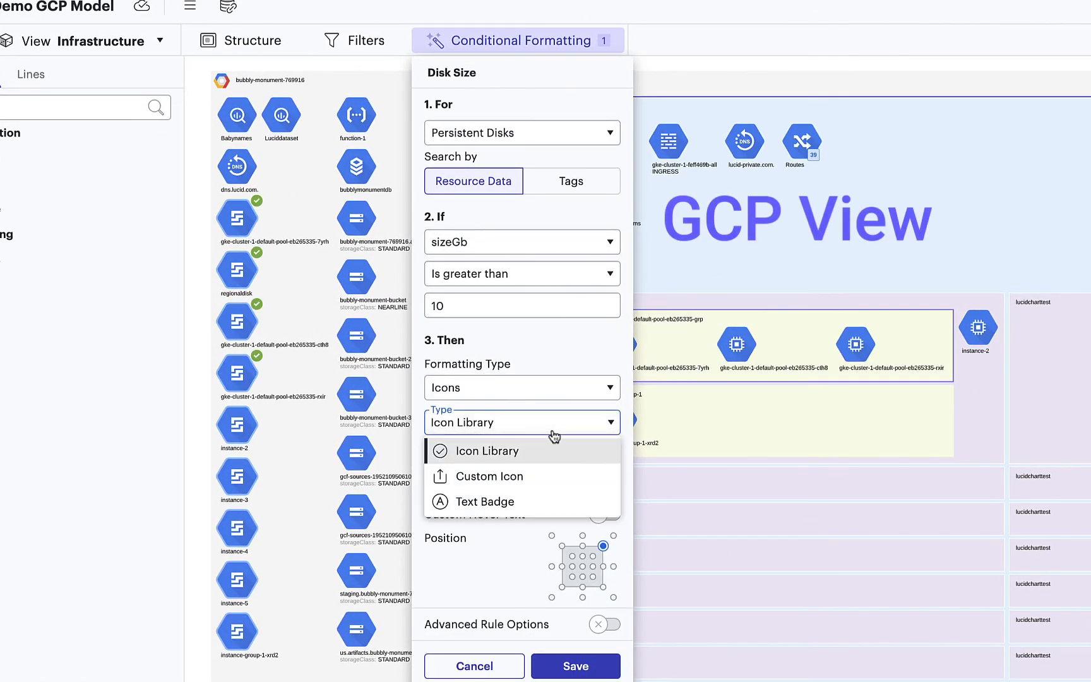
pyautogui.click(556, 498)
pyautogui.click(608, 451)
pyautogui.click(607, 533)
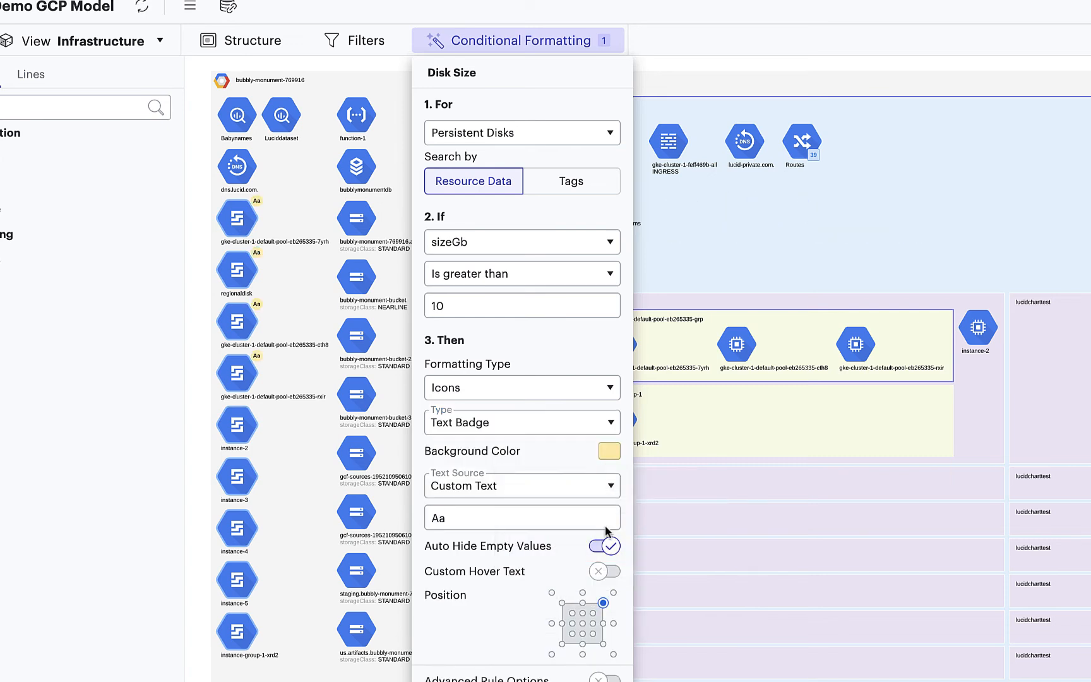
pyautogui.click(610, 487)
pyautogui.click(604, 562)
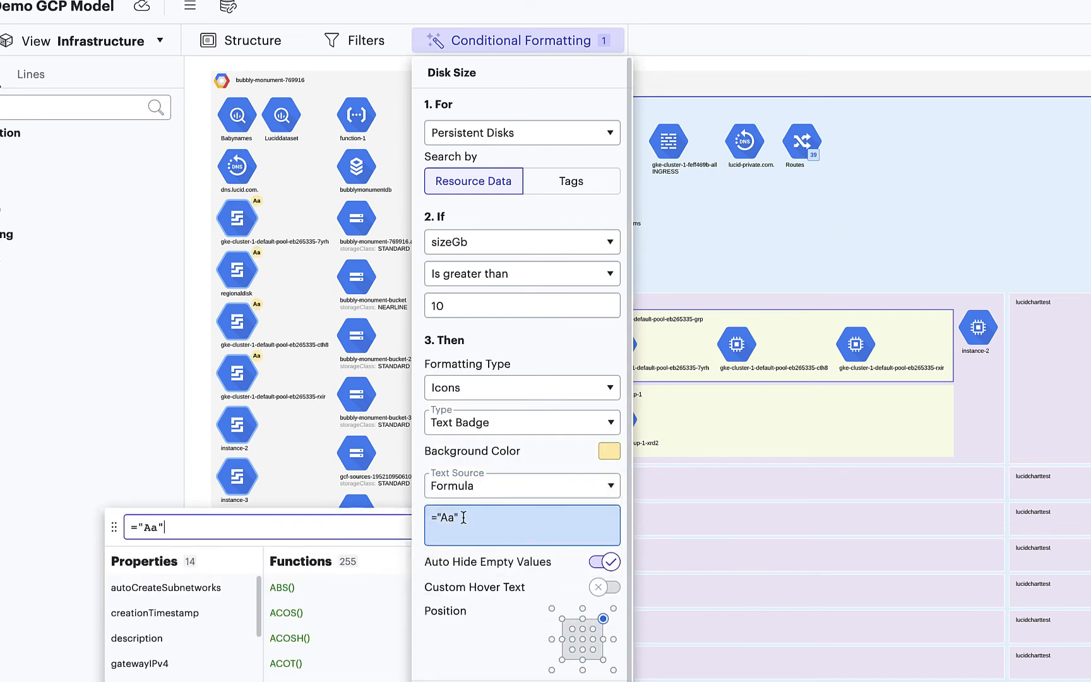
pyautogui.press('BackSpace')
pyautogui.press('BackSpace')
pyautogui.press('BackSpace')
pyautogui.press('BackSpace')
pyautogui.write('@size')
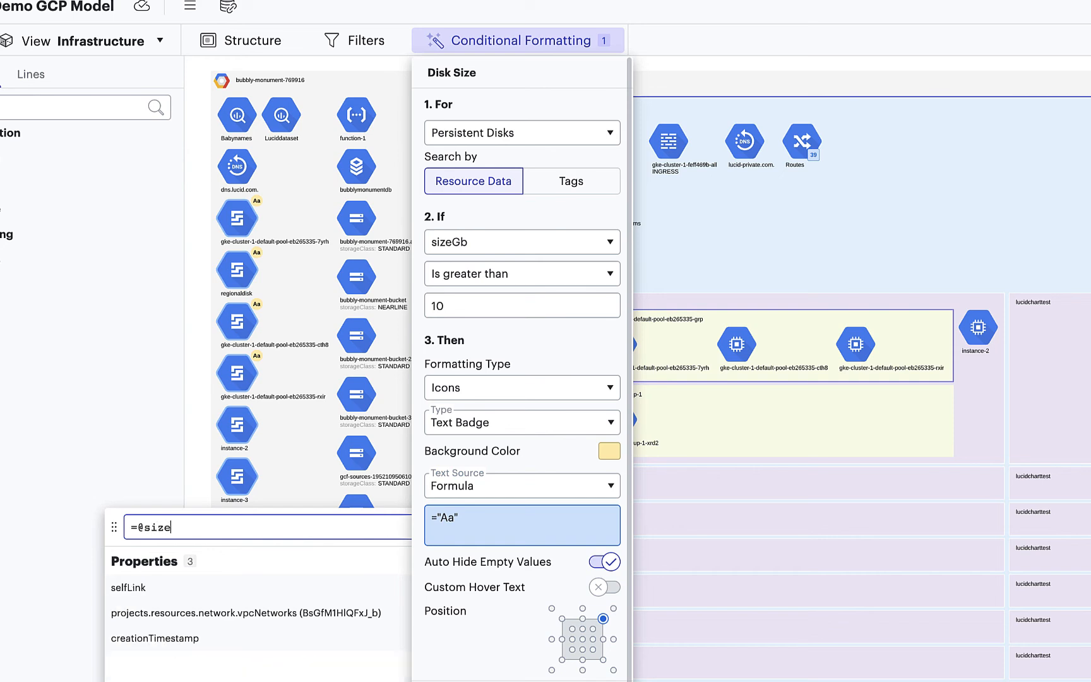
pyautogui.write('Gb')
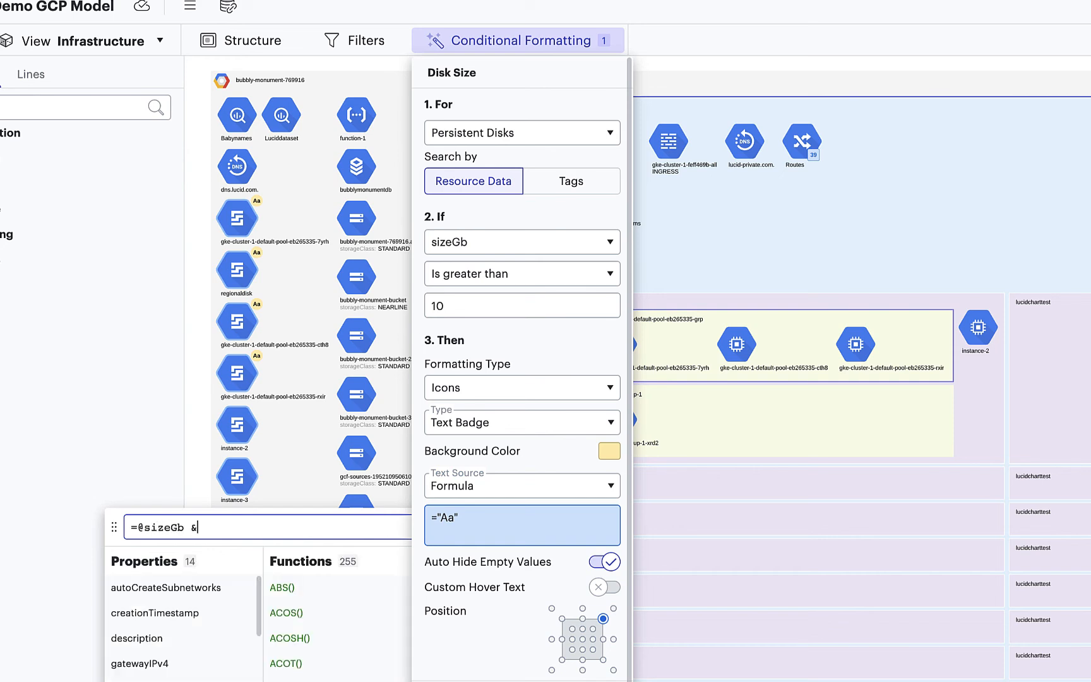
pyautogui.write(' & "GB"')
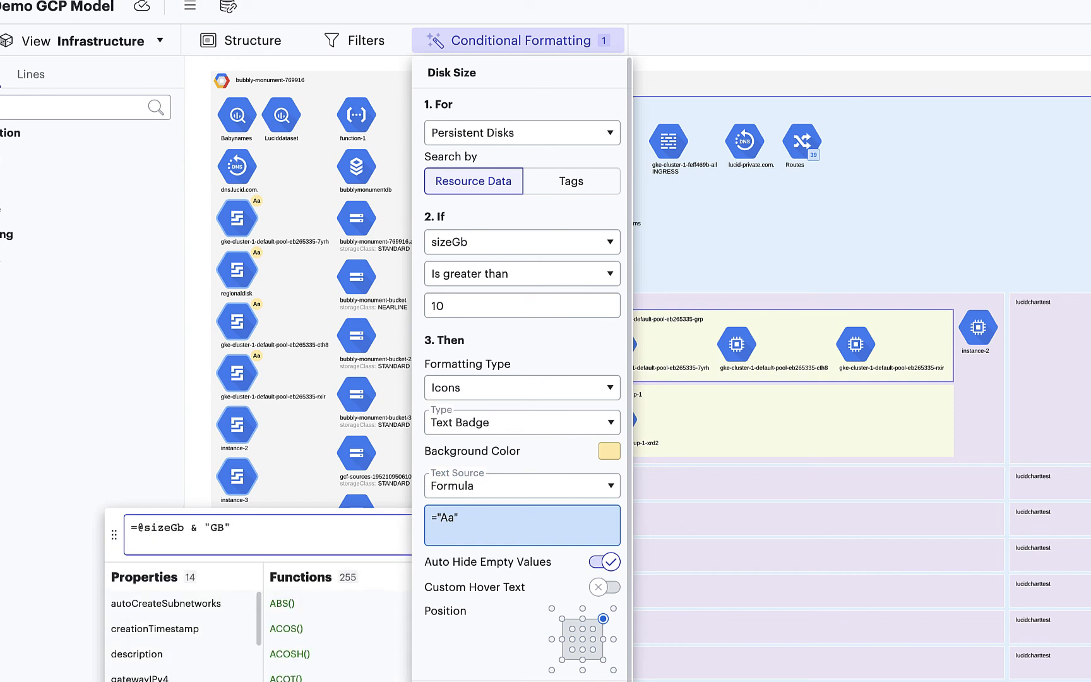
pyautogui.click(573, 639)
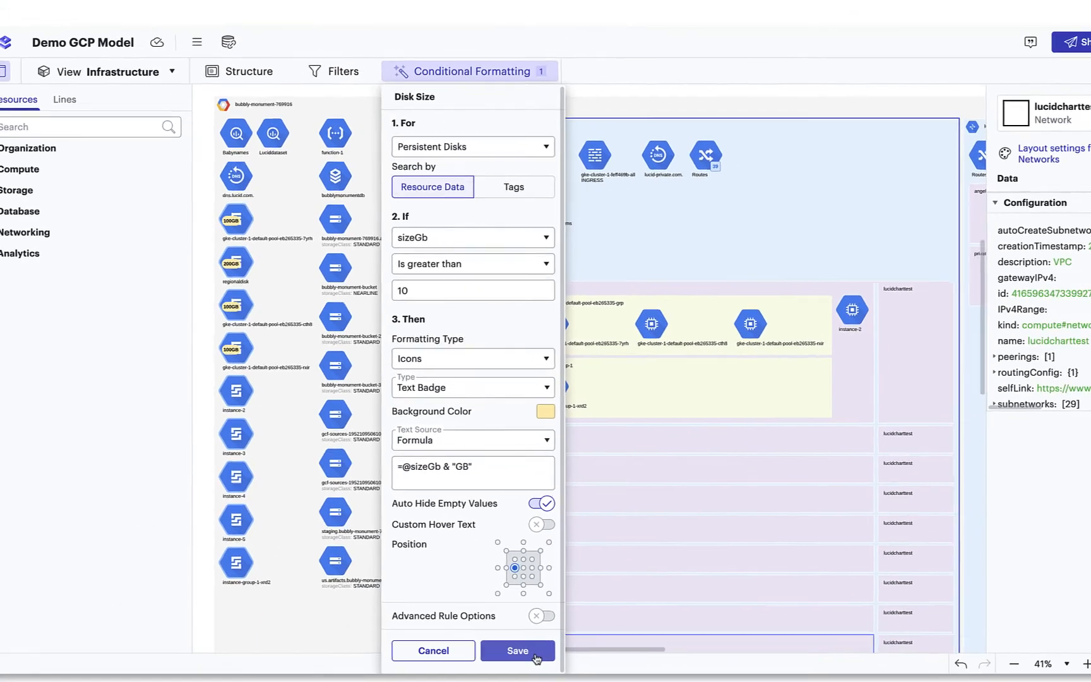
pyautogui.click(496, 619)
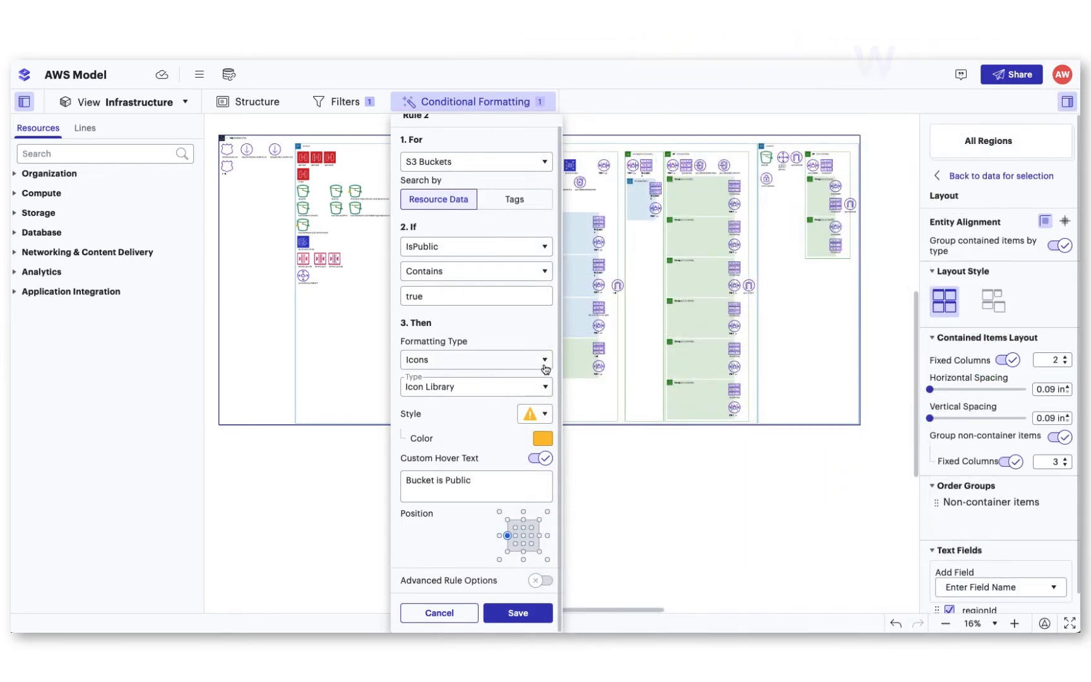
# Step: Keep Icons as the formatting type of Rule 2 in the AWS Model and enable its Advanced Rule Options
pyautogui.click(545, 366)
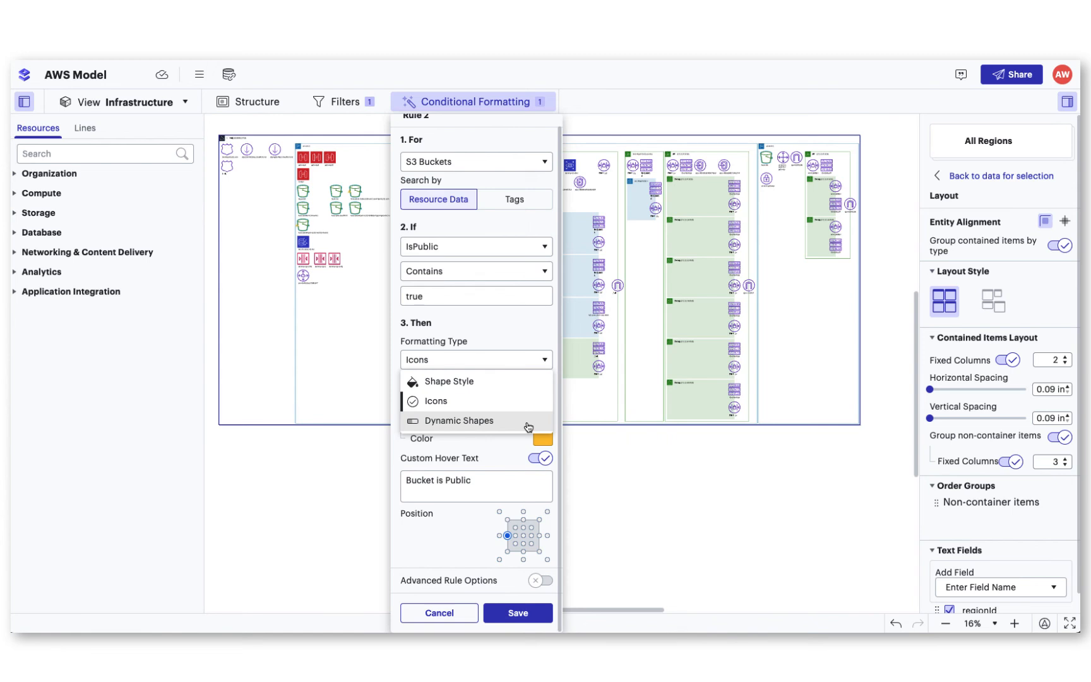
pyautogui.click(520, 340)
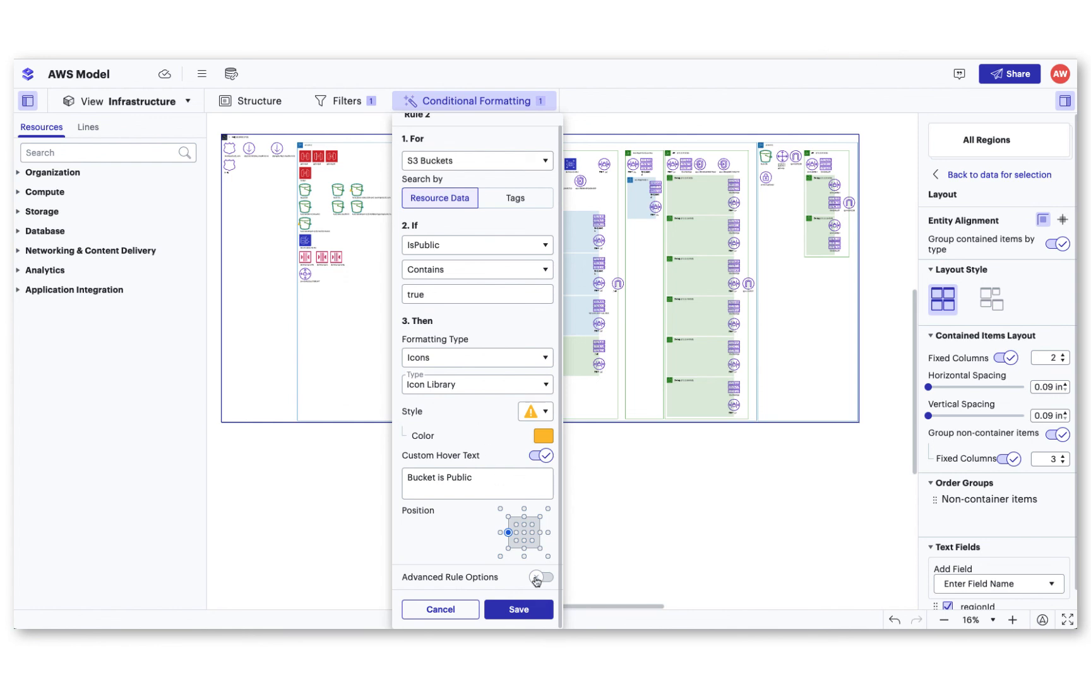
pyautogui.click(536, 578)
pyautogui.scroll(-2, 536, 579)
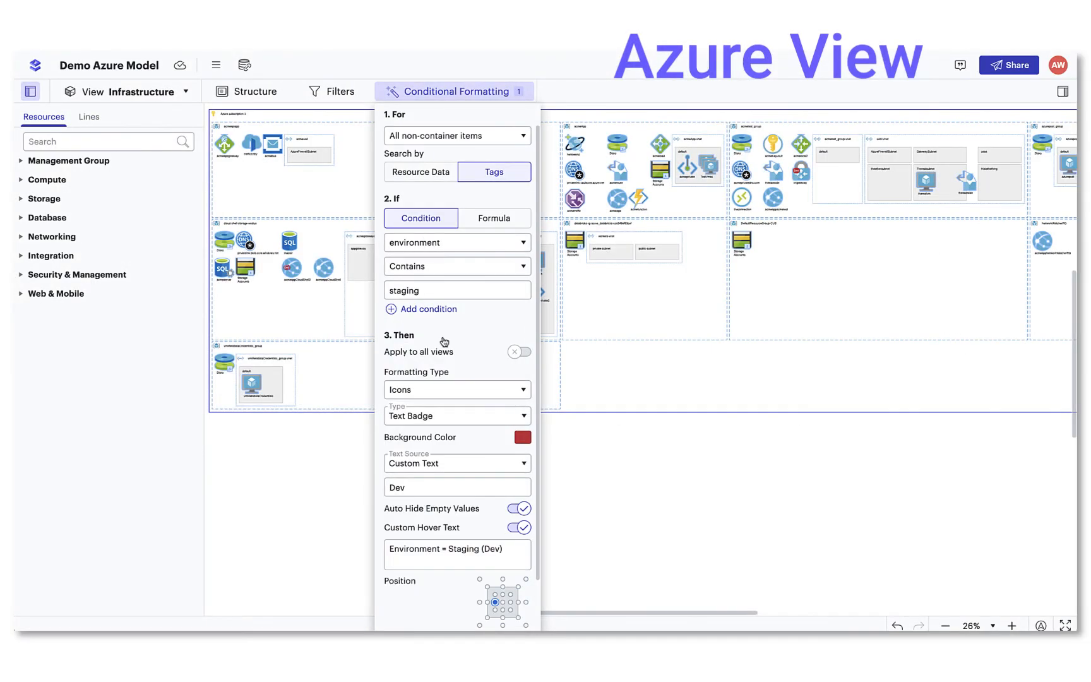
# Step: Add an Else If condition to the Environment rule in the Demo Azure Model for environment contains production
pyautogui.click(523, 583)
pyautogui.click(616, 528)
pyautogui.write('production')
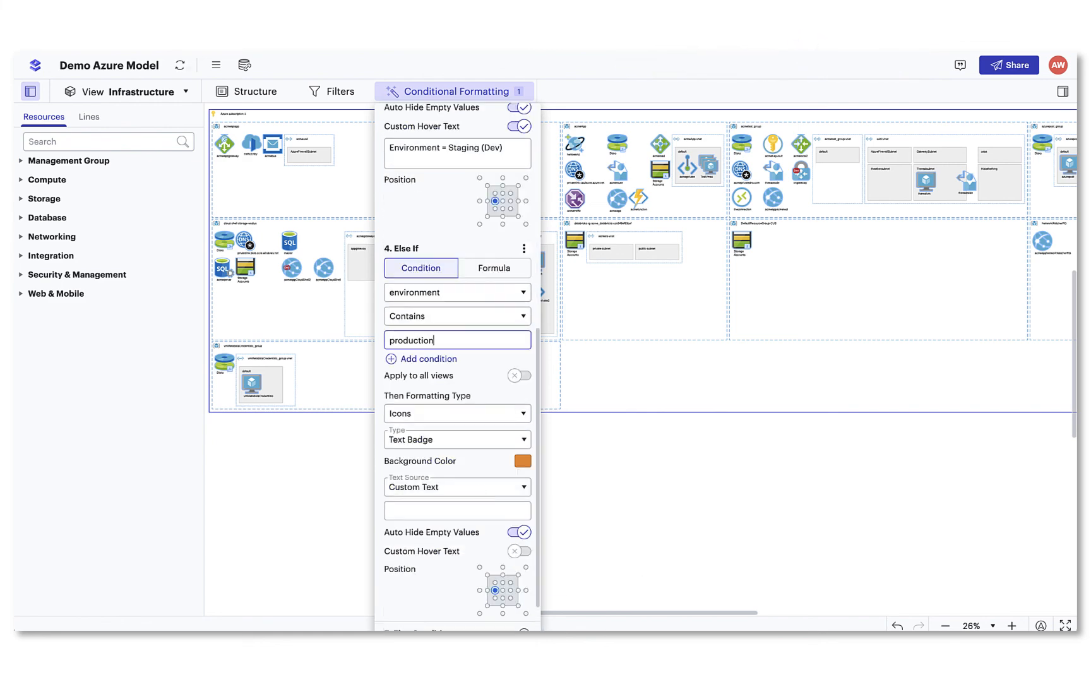
# Step: Give the production matches a green text badge reading Prod, with the custom hover text "Environment = Production"
pyautogui.click(523, 461)
pyautogui.click(537, 489)
pyautogui.click(434, 512)
pyautogui.write('Prod')
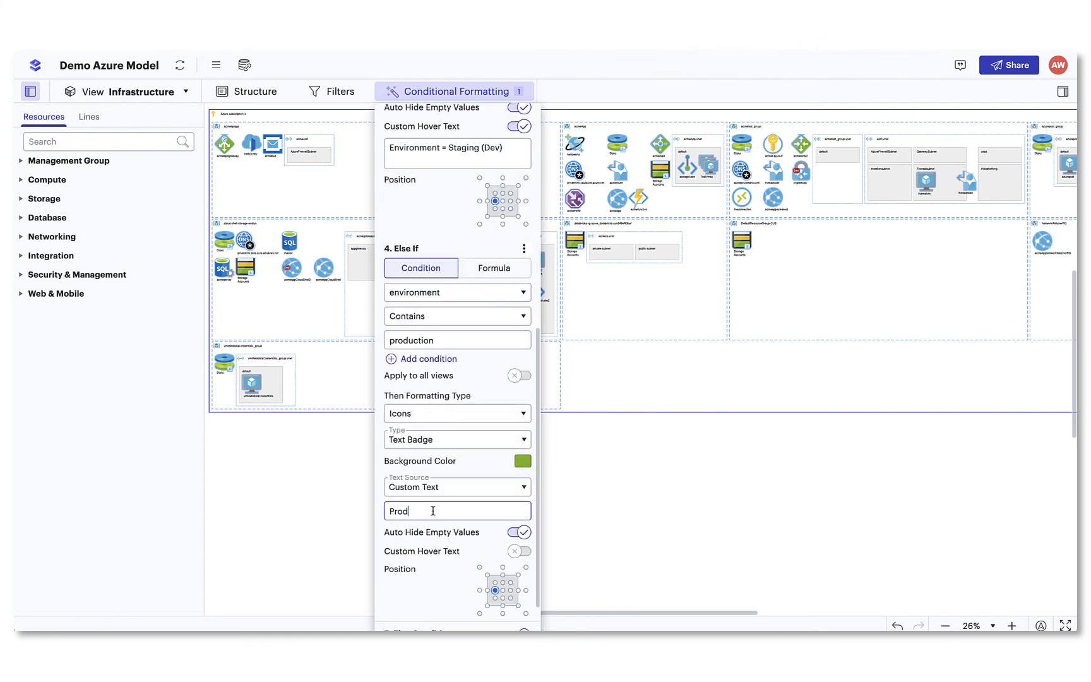
pyautogui.click(519, 552)
pyautogui.click(457, 578)
pyautogui.write('Environment = Production')
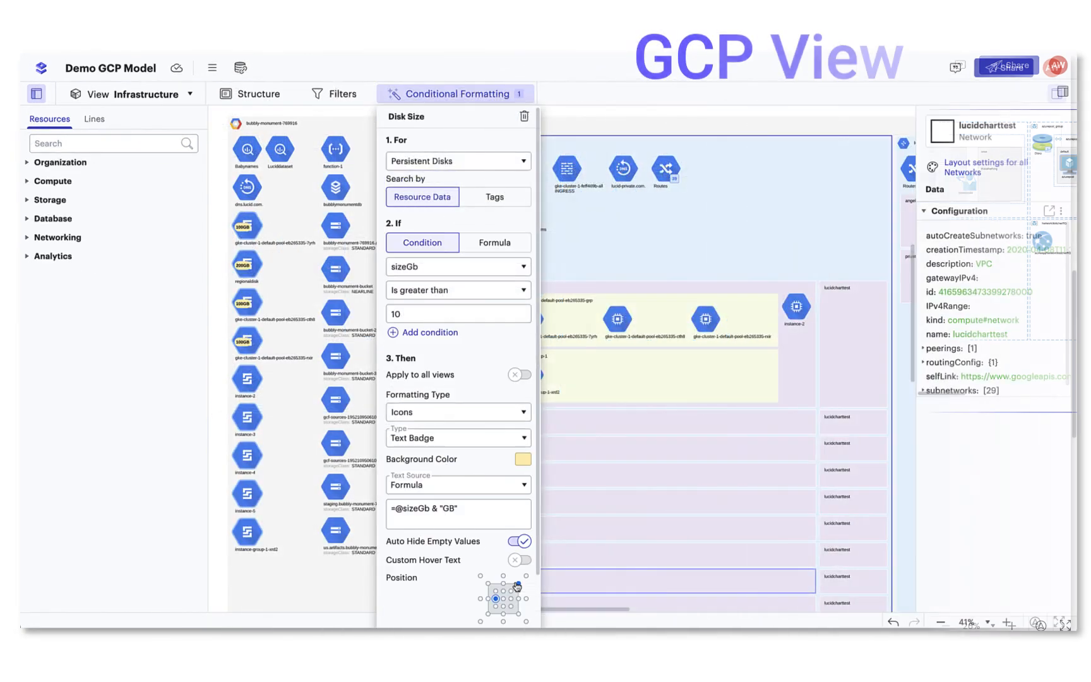
# Step: Add an Else outcome to the Disk Size rule in the Demo GCP Model, formatted with a light green text badge
pyautogui.scroll(-1, 517, 586)
pyautogui.click(523, 590)
pyautogui.click(568, 553)
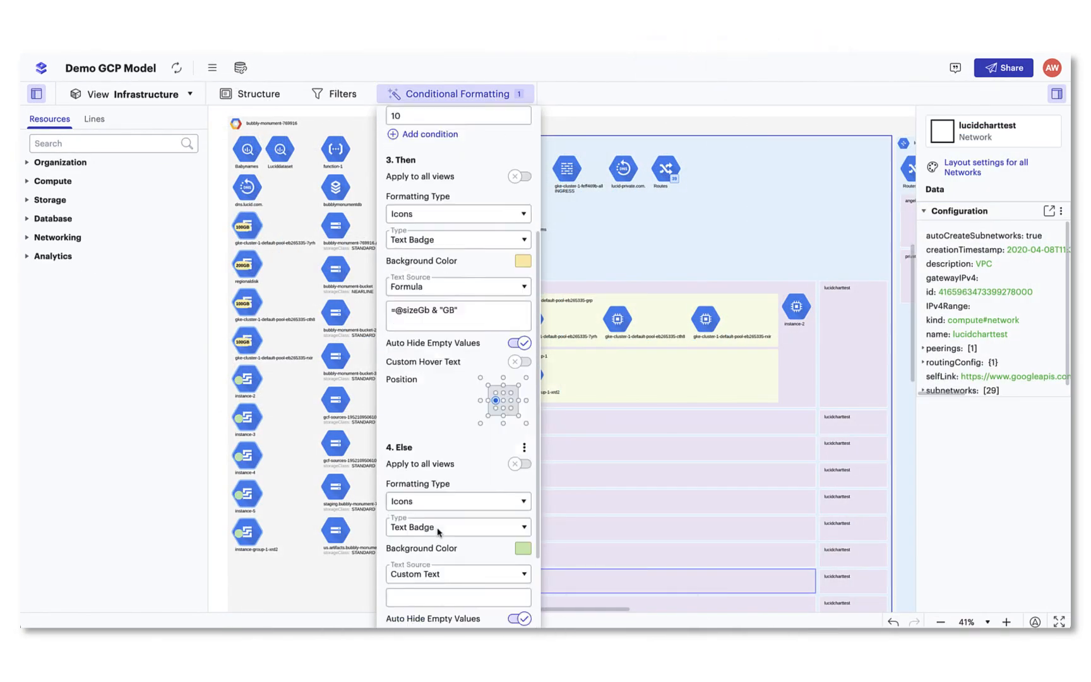
pyautogui.click(524, 459)
pyautogui.click(402, 516)
pyautogui.write('@siz')
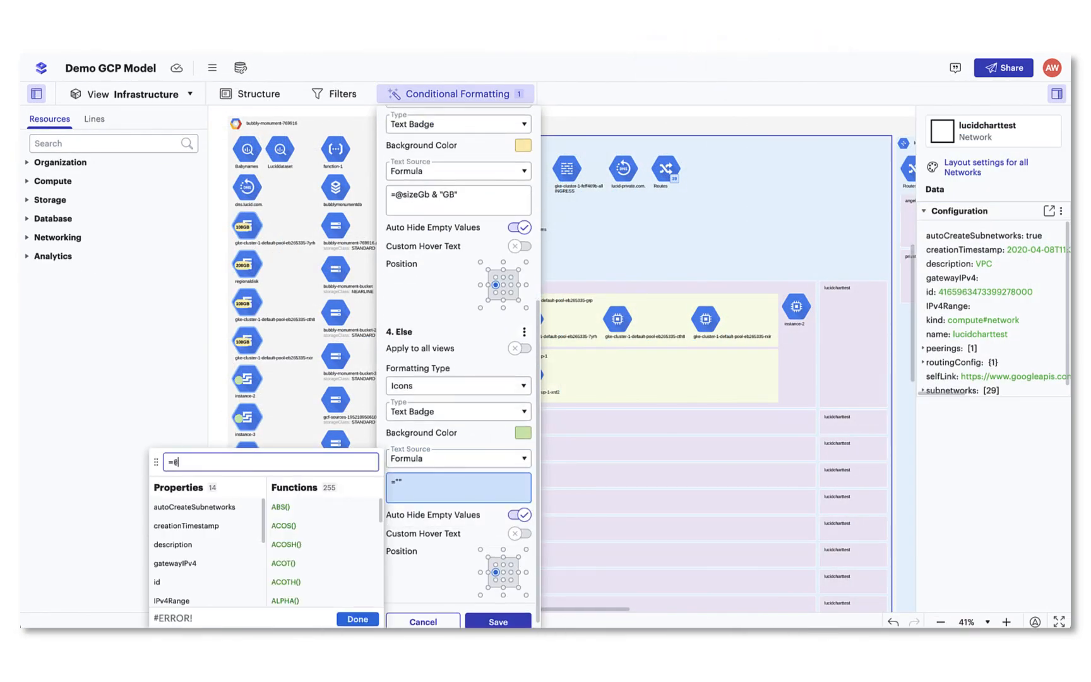
pyautogui.write('eGb & "GB')
pyautogui.click(357, 619)
pyautogui.click(498, 621)
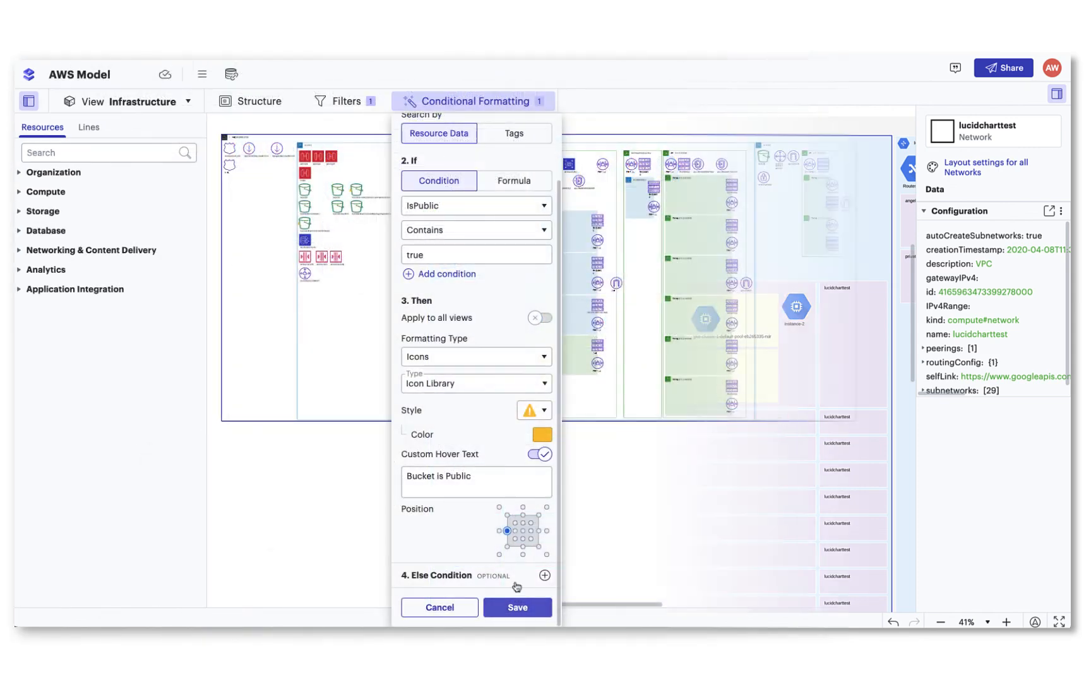
# Step: Save Rule 2 in the AWS Model and turn its formatting off for the Infrastructure view
pyautogui.click(518, 607)
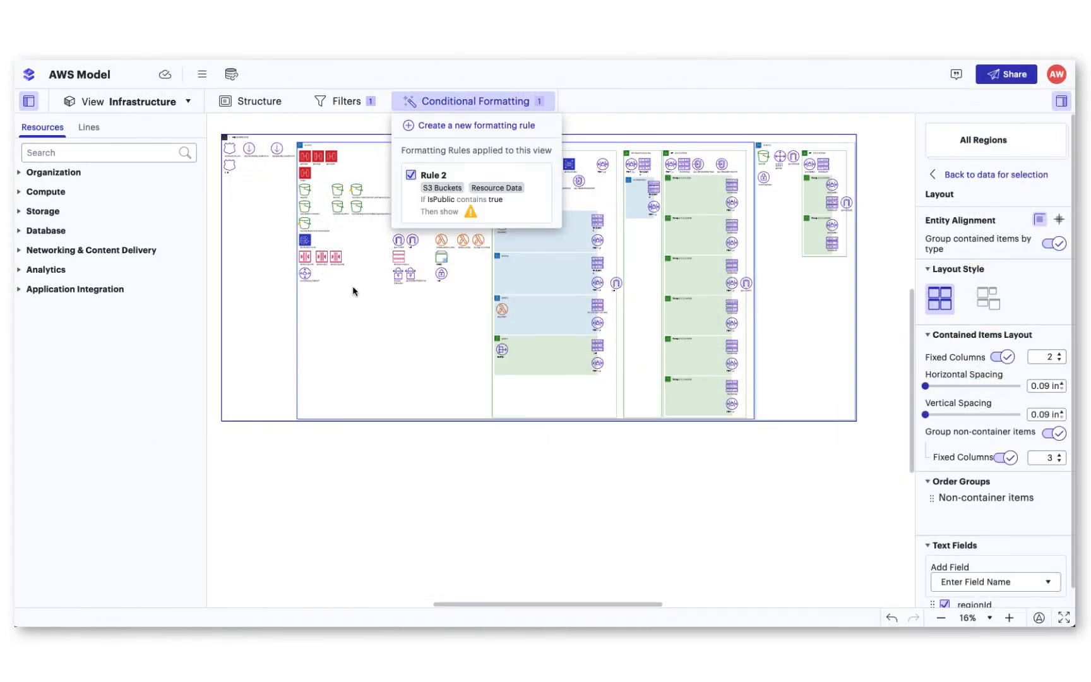
pyautogui.scroll(5, 334, 240)
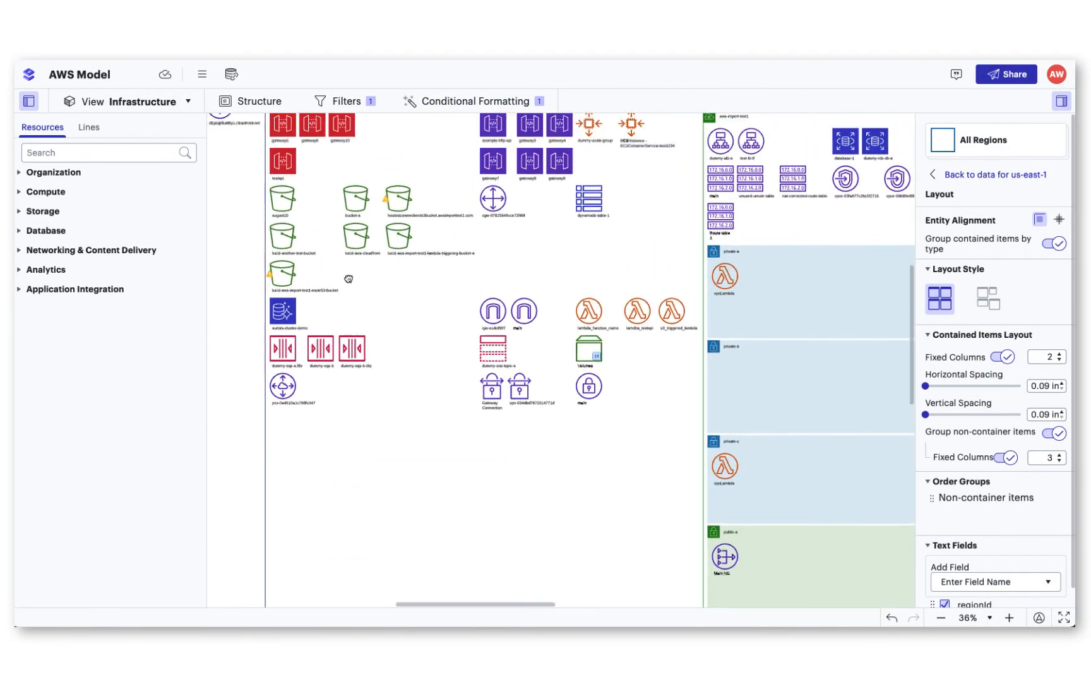
pyautogui.click(480, 102)
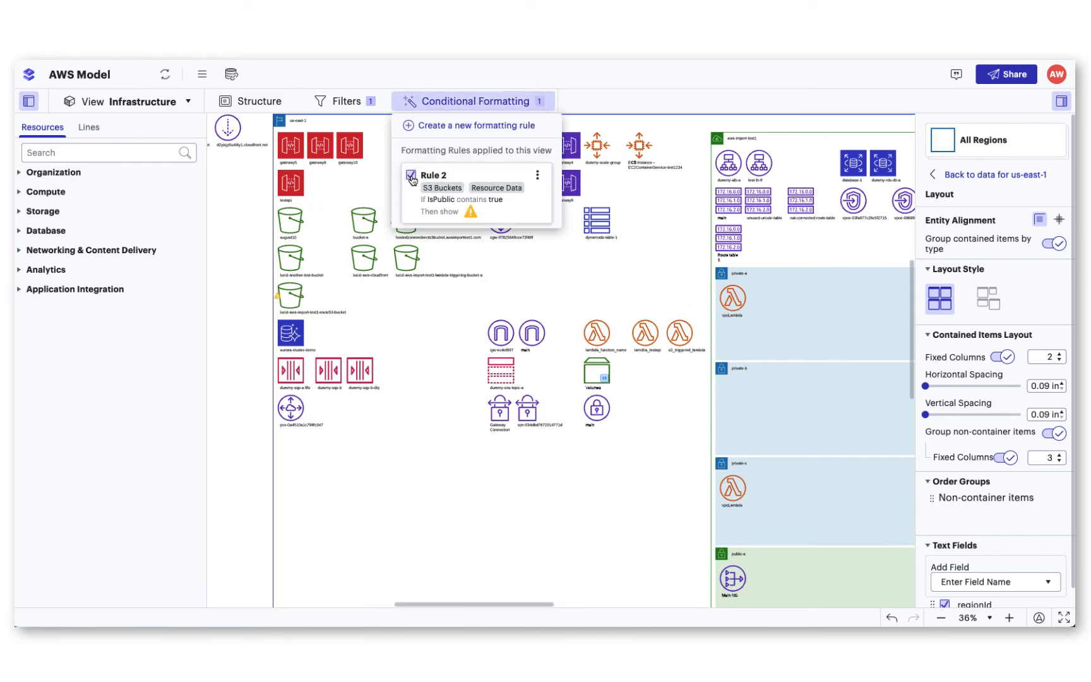
pyautogui.click(348, 102)
pyautogui.scroll(-5, 526, 284)
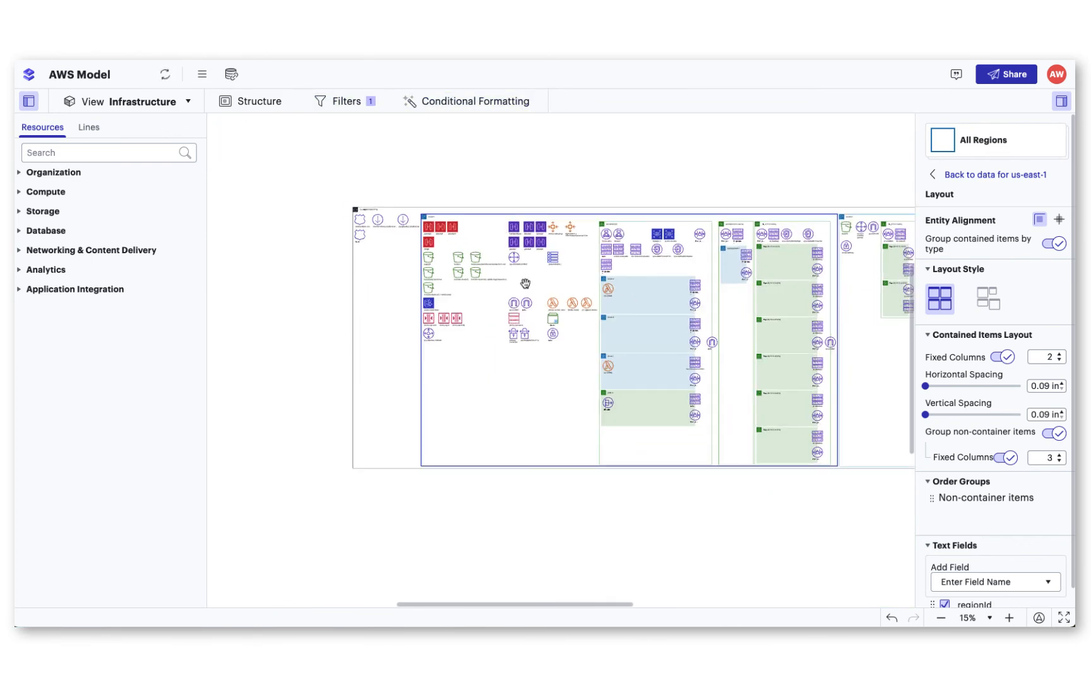
# Step: Toggle the AWS Model's Dev Rule filter off and back on, and re-enable the Rule 2 formatting
pyautogui.scroll(2, 525, 283)
pyautogui.click(341, 102)
pyautogui.click(322, 176)
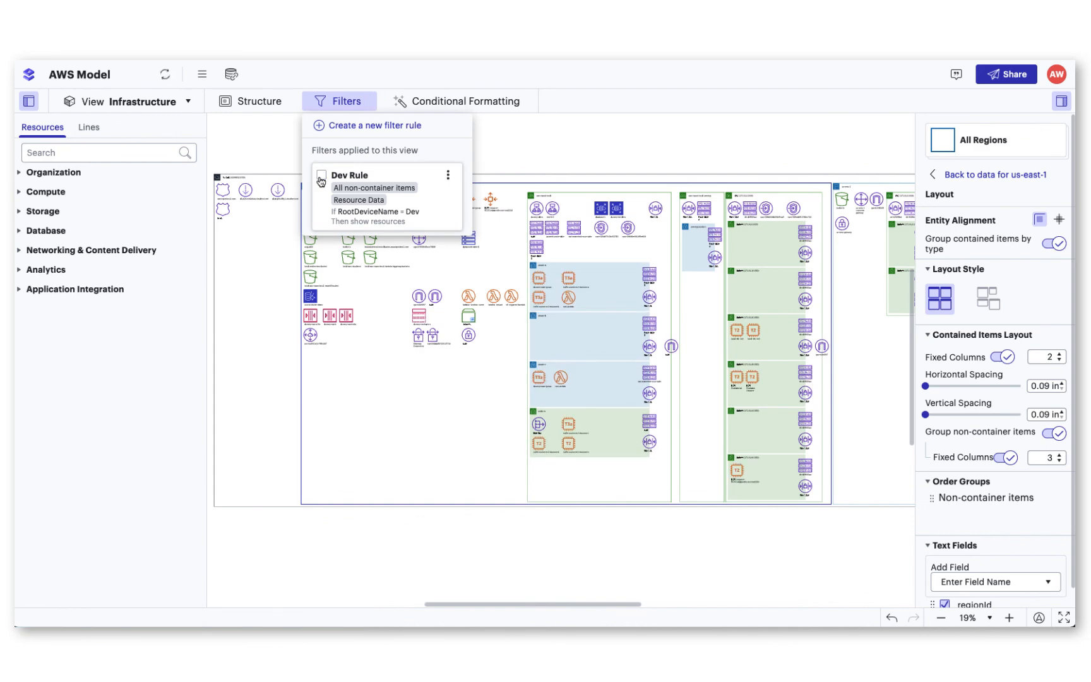
pyautogui.click(322, 177)
pyautogui.click(467, 102)
pyautogui.click(412, 176)
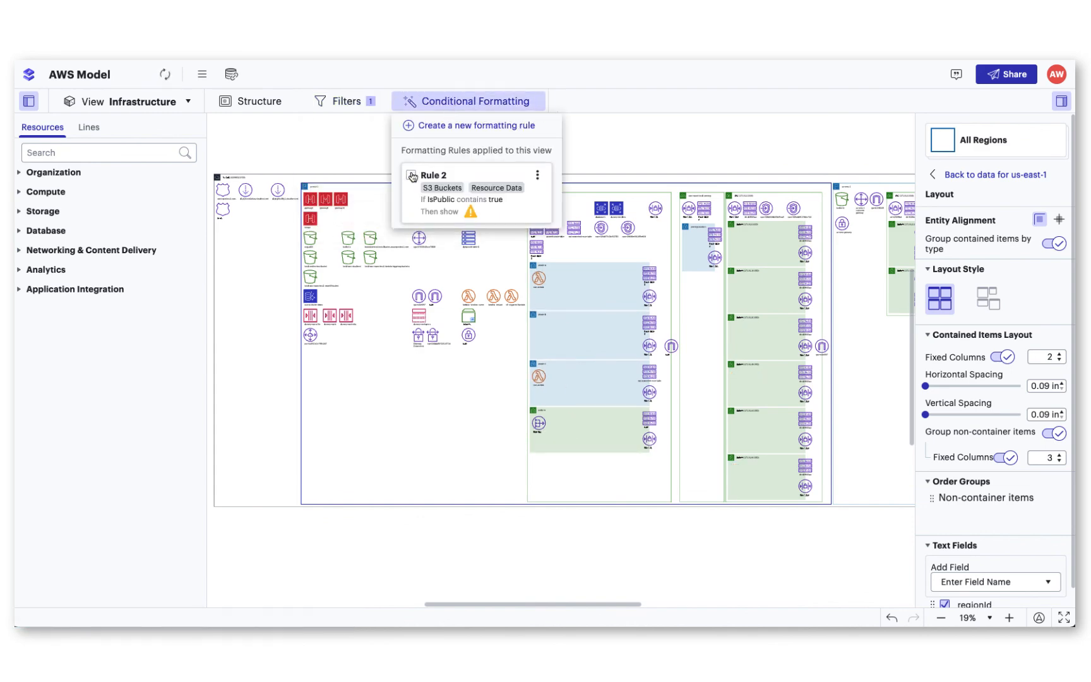
# Step: Turn the Environment Label Filled filter on and back off in the Demo GCP Model
pyautogui.click(338, 103)
pyautogui.click(317, 176)
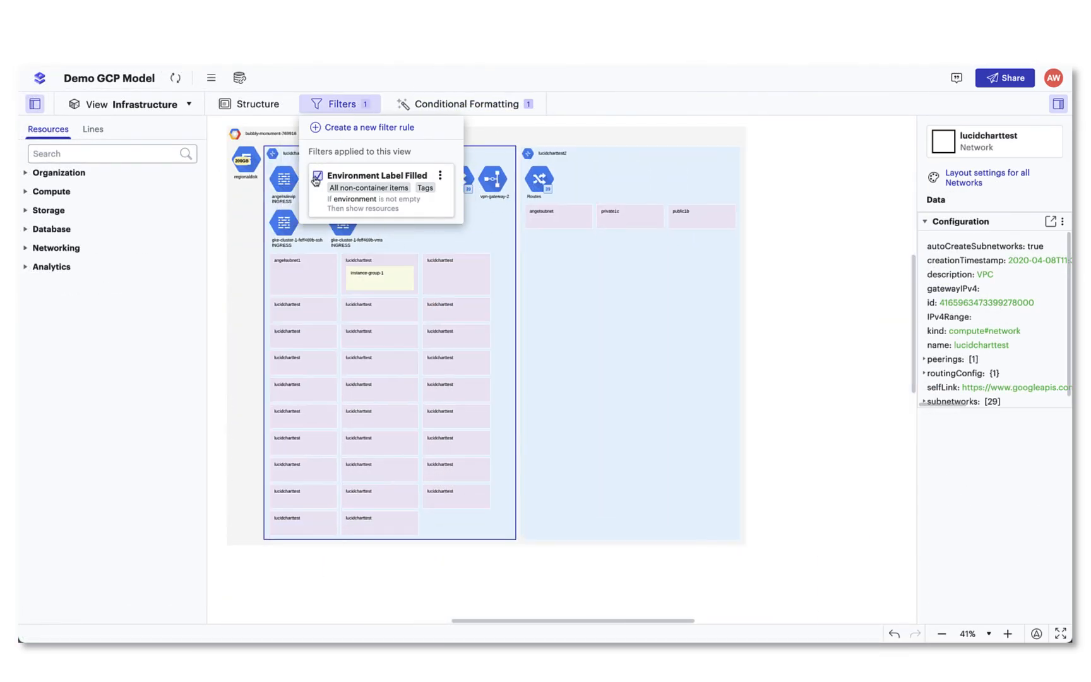
pyautogui.click(317, 177)
# Step: Toggle the Disk Size formatting rule off and back on in the Demo GCP Model
pyautogui.click(436, 104)
pyautogui.click(395, 177)
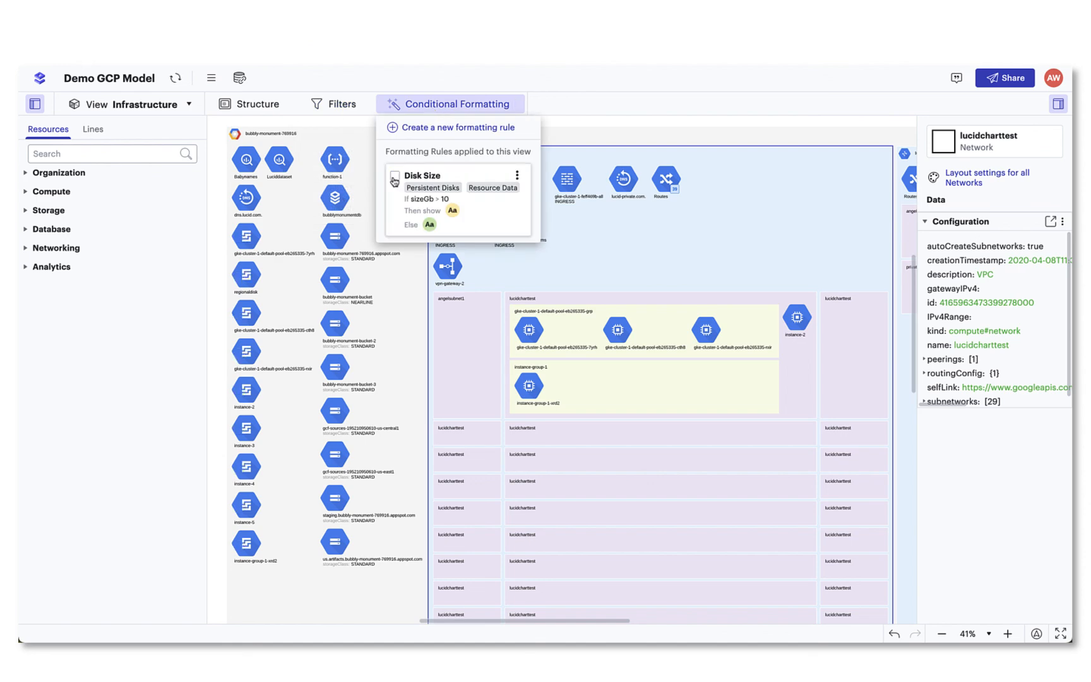
pyautogui.click(395, 177)
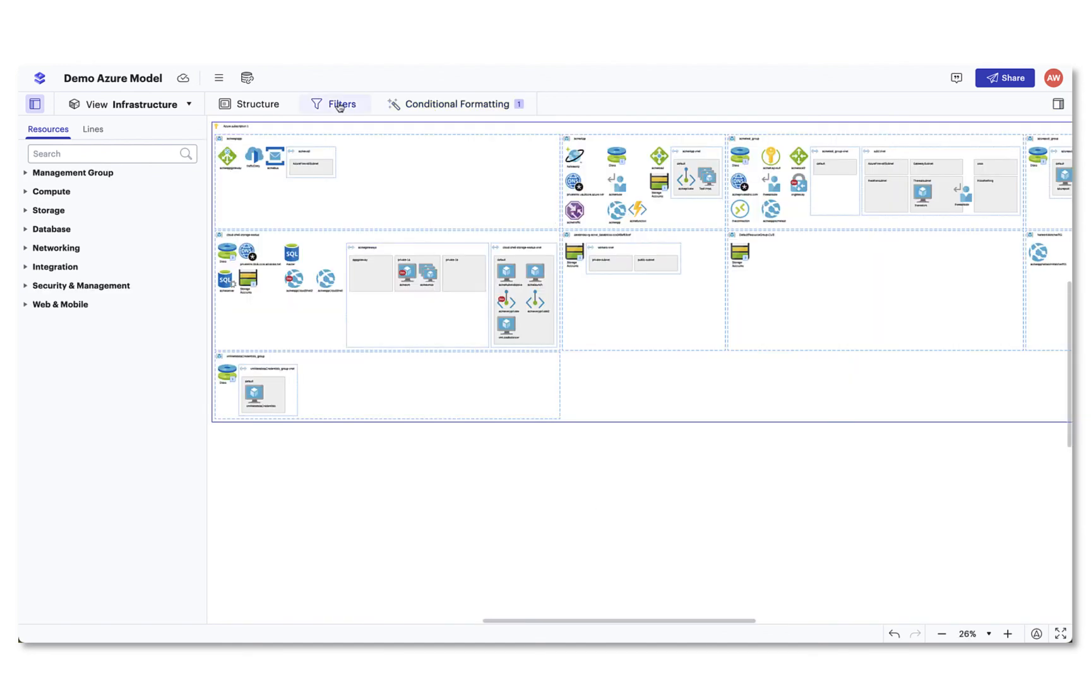
# Step: Turn on the Staging Resources filter in the Demo Azure Model
pyautogui.click(334, 105)
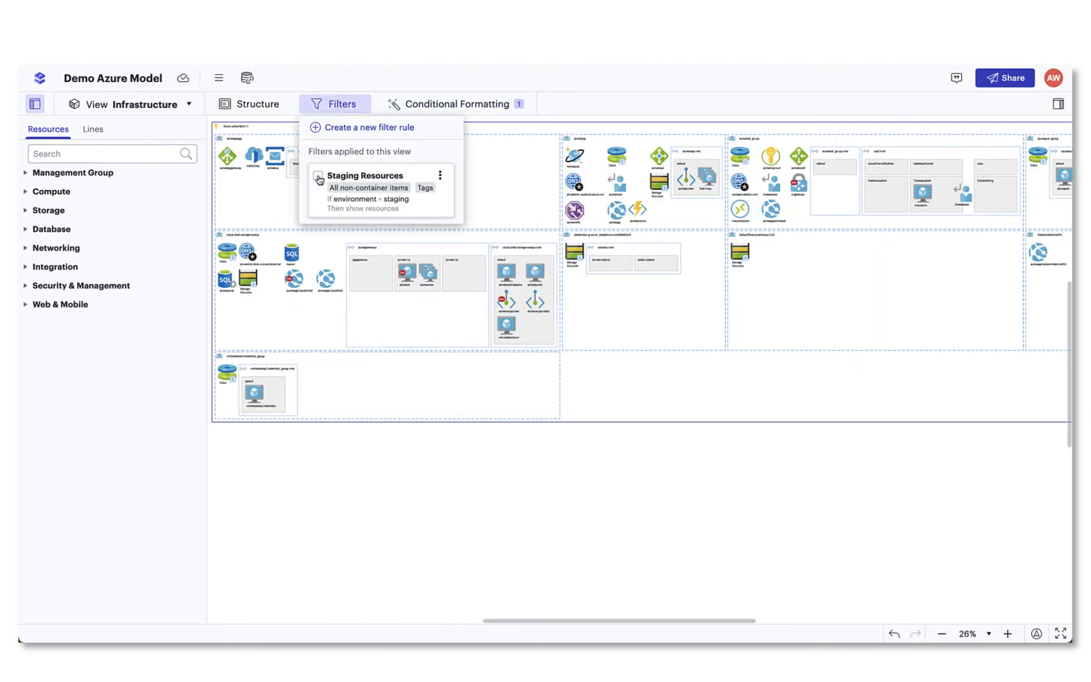
pyautogui.click(318, 177)
pyautogui.click(698, 404)
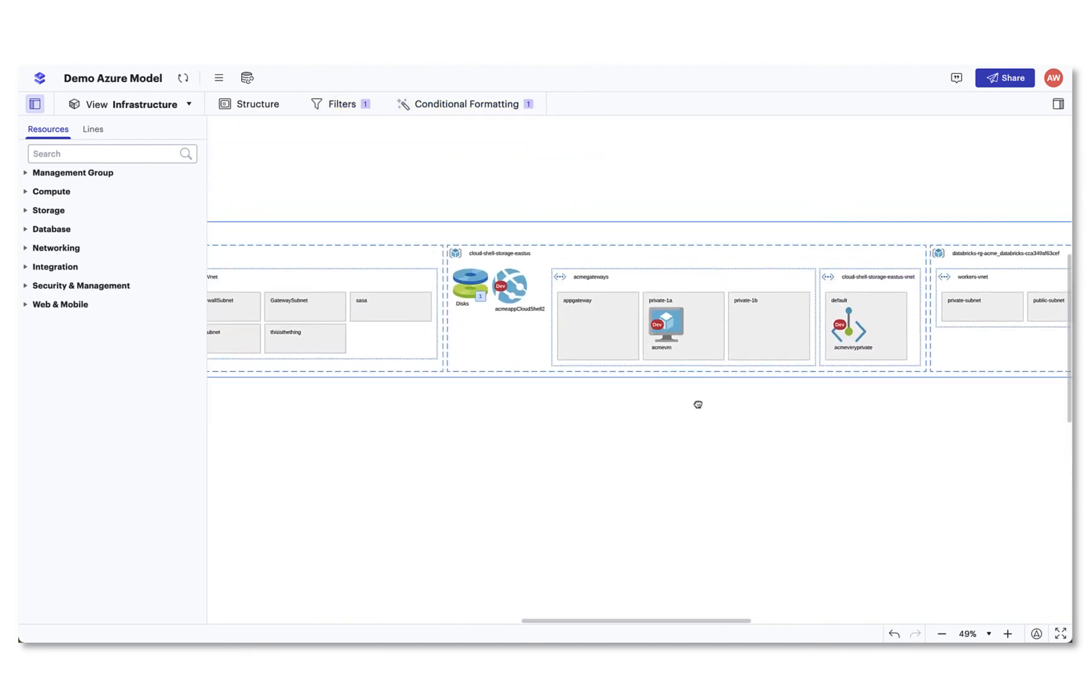
# Step: Toggle the Environment formatting rule off and back on in the Demo Azure Model
pyautogui.click(480, 105)
pyautogui.click(405, 177)
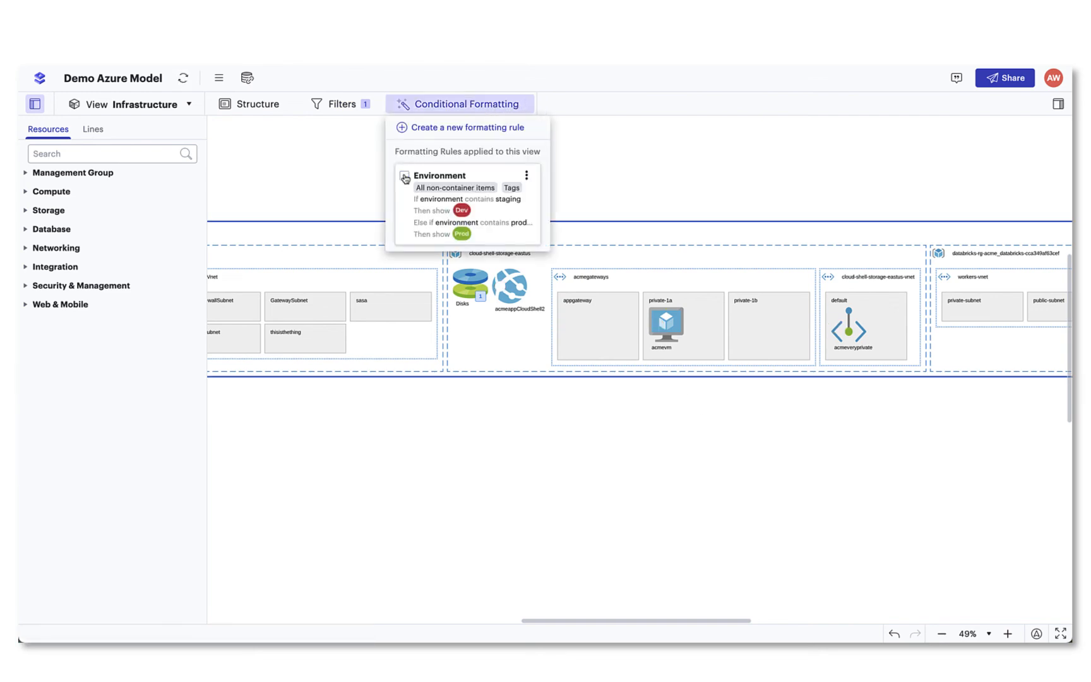
pyautogui.click(405, 177)
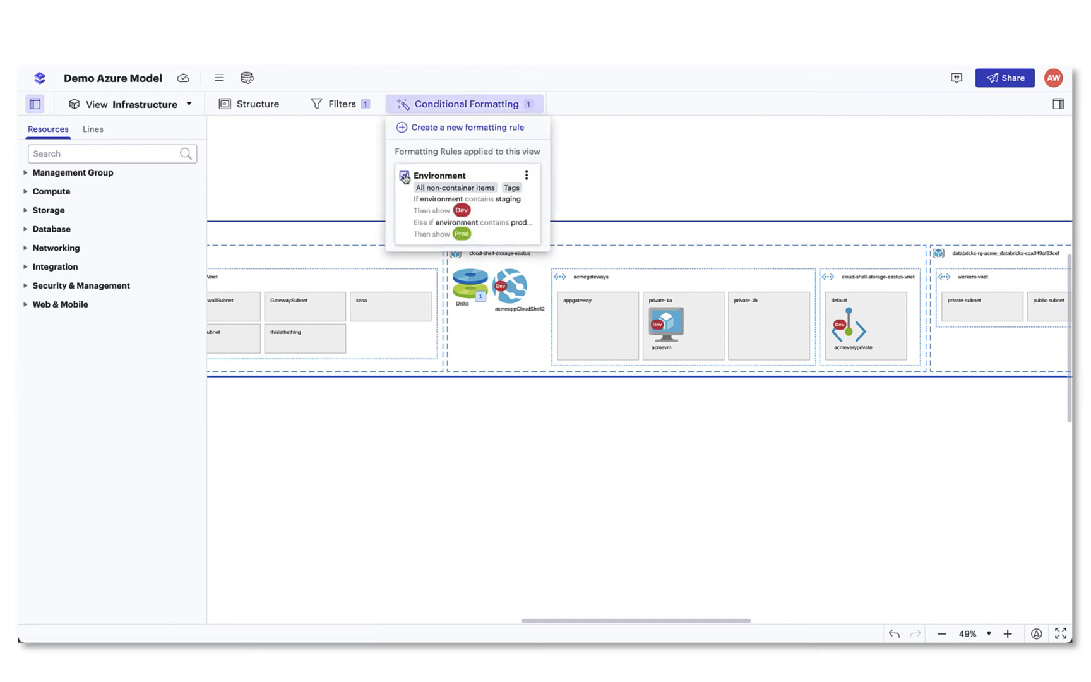